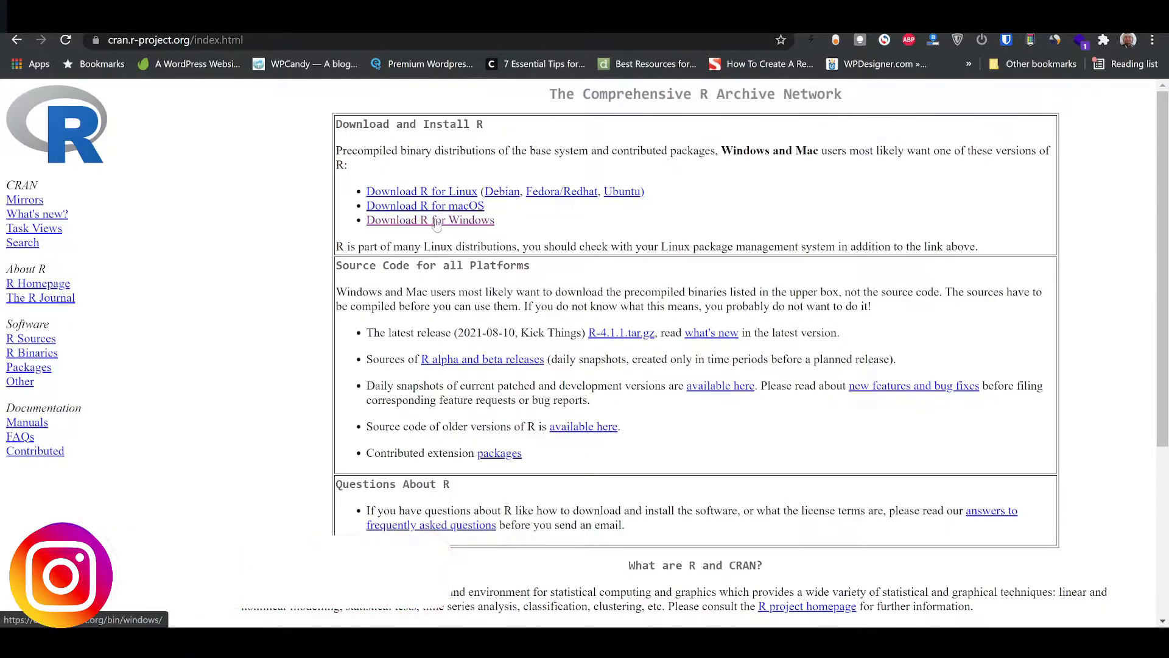
- Download the R 4.1.1 for Windows base distribution installer from CRAN
{"action": "left_click", "coordinate": [369, 221]}
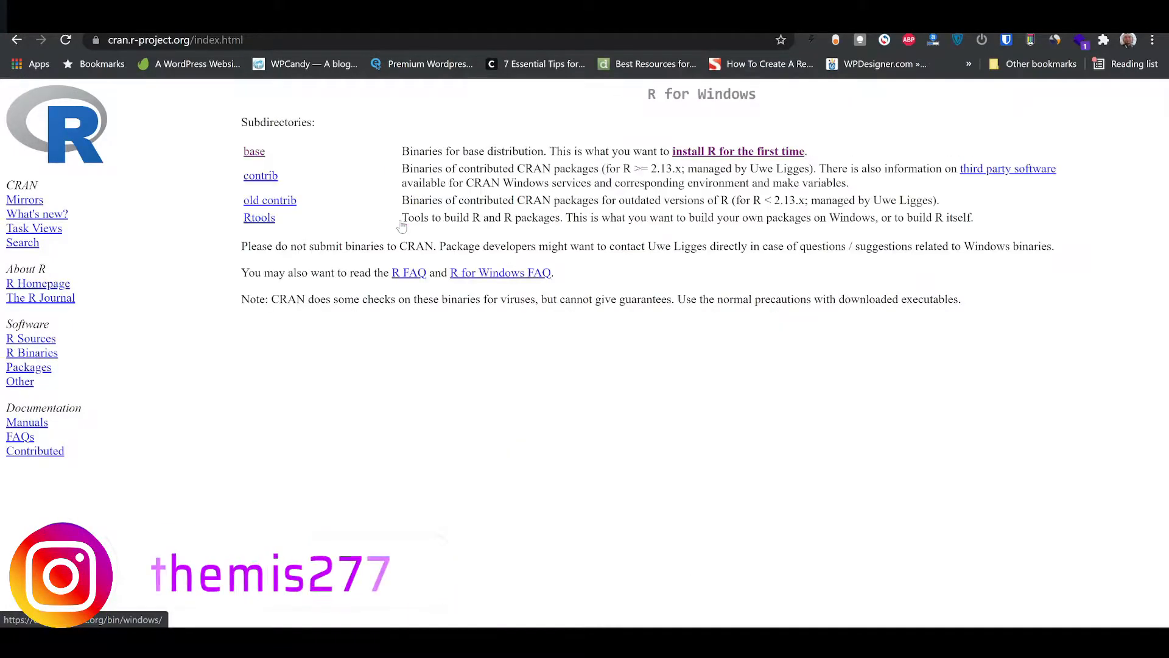
{"action": "left_click", "coordinate": [716, 153]}
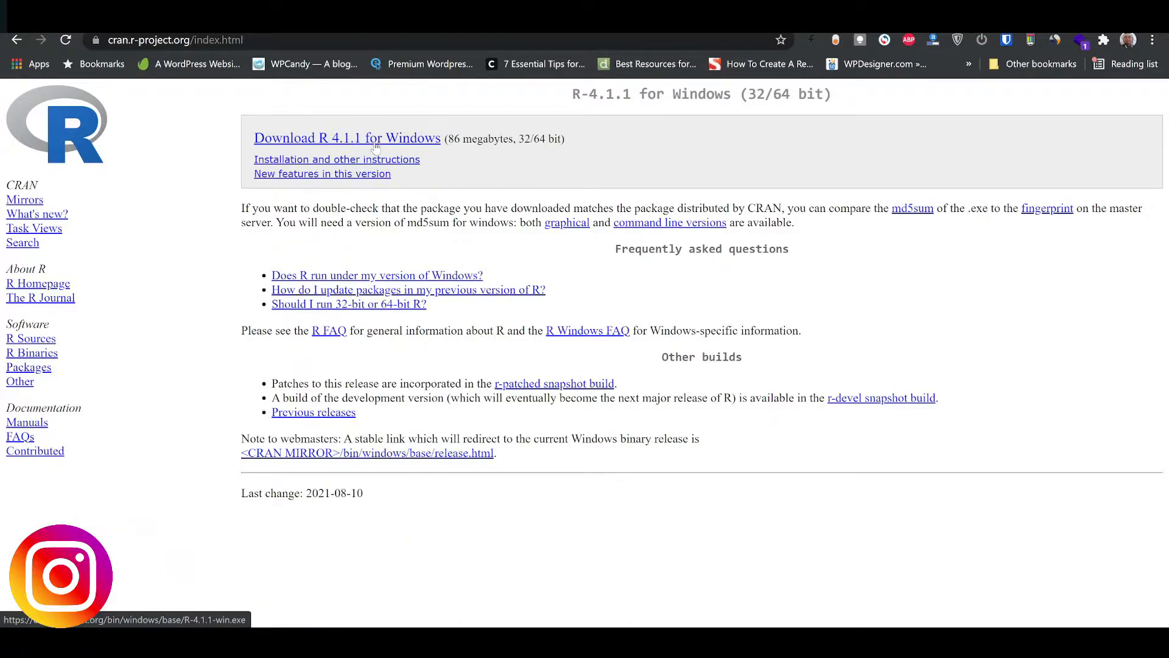
{"action": "left_click_drag", "start_coordinate": [448, 139], "coordinate": [532, 153]}
{"action": "left_click", "coordinate": [446, 155]}
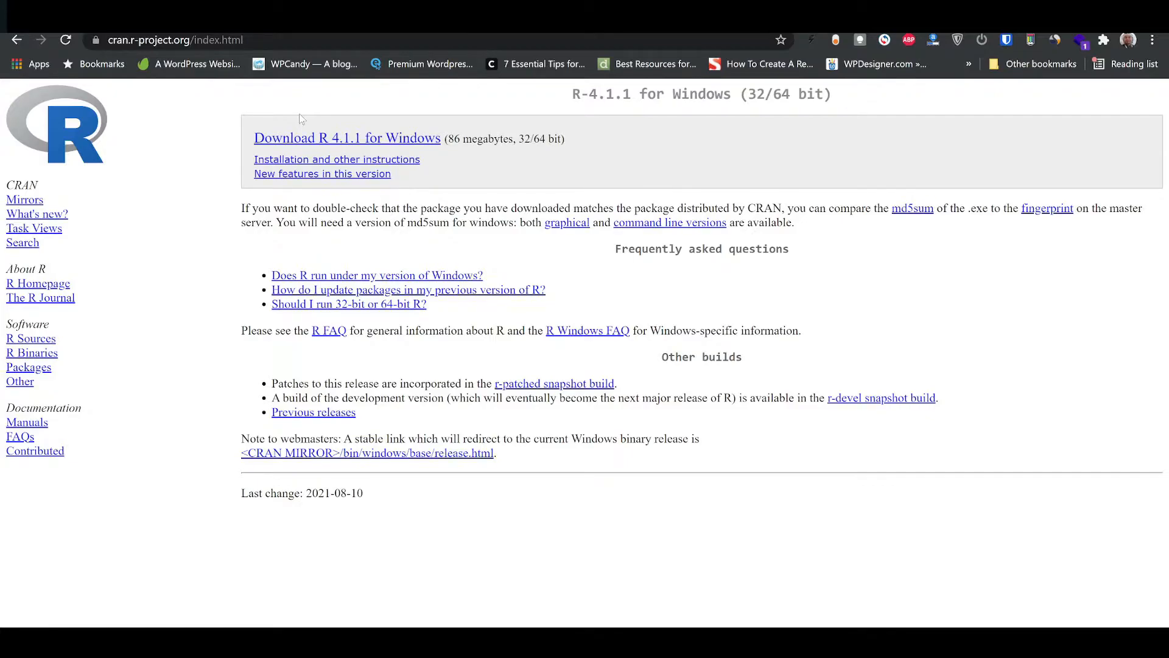
{"action": "left_click", "coordinate": [329, 144]}
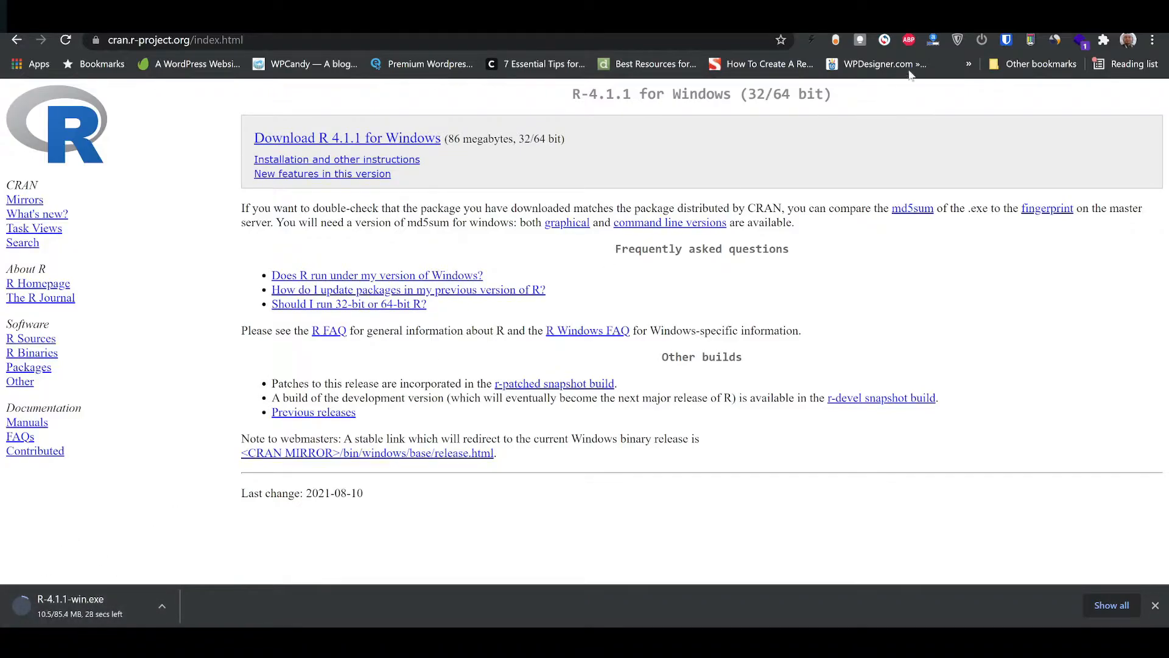
- Switch to the RStudio website and choose the free, open source RStudio Desktop edition for download
{"action": "left_click", "coordinate": [799, 22]}
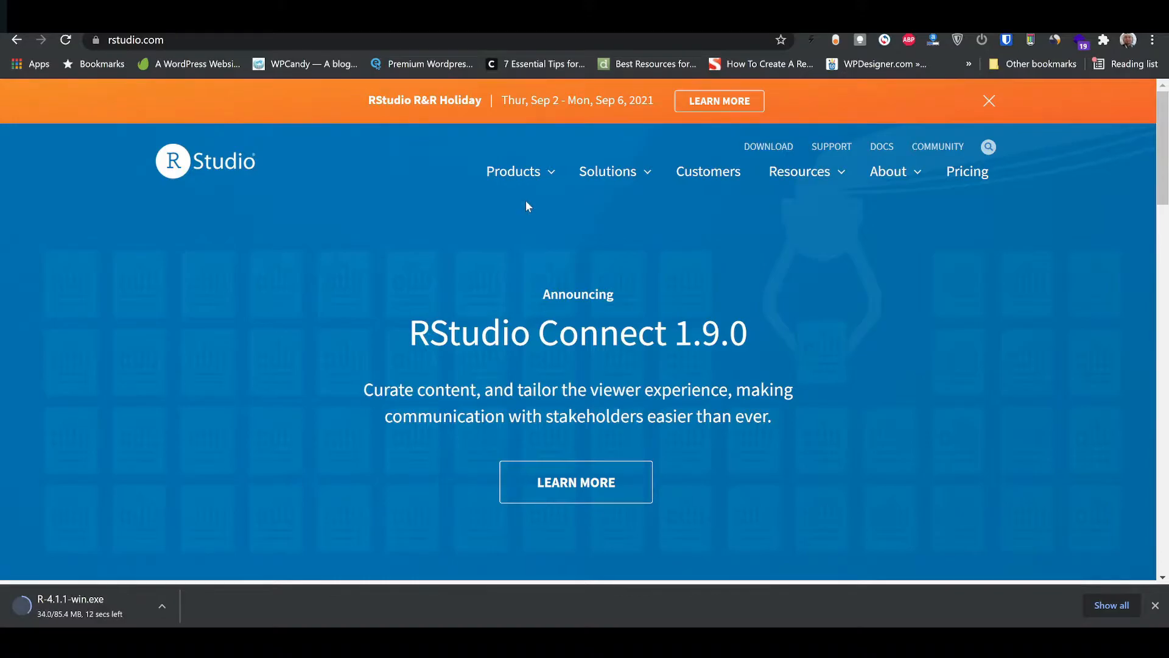
{"action": "left_click", "coordinate": [762, 150]}
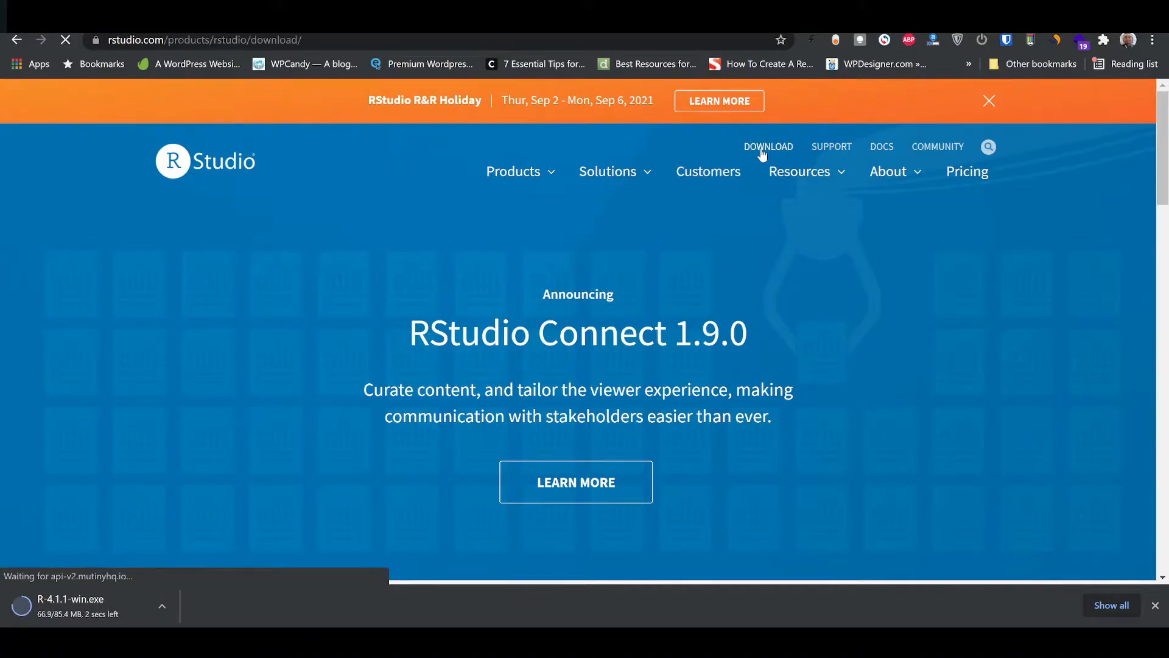
{"action": "scroll", "coordinate": [426, 268], "scroll_direction": "down", "scroll_amount": 10}
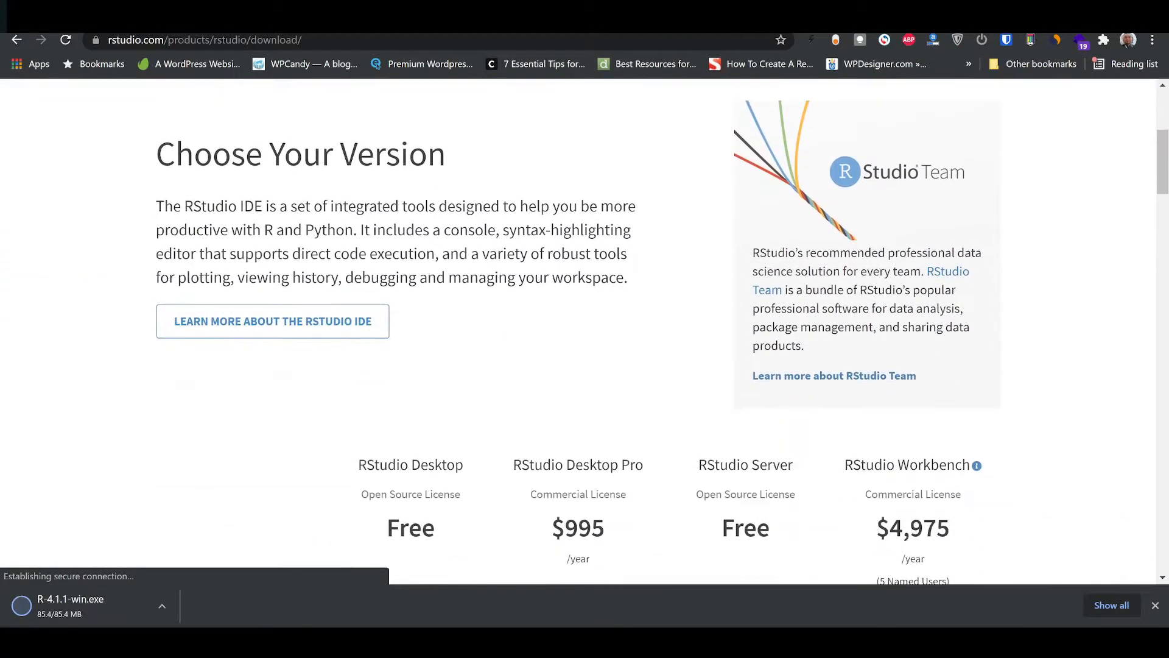
{"action": "left_click_drag", "start_coordinate": [350, 166], "coordinate": [464, 161]}
{"action": "left_click_drag", "start_coordinate": [376, 228], "coordinate": [444, 227]}
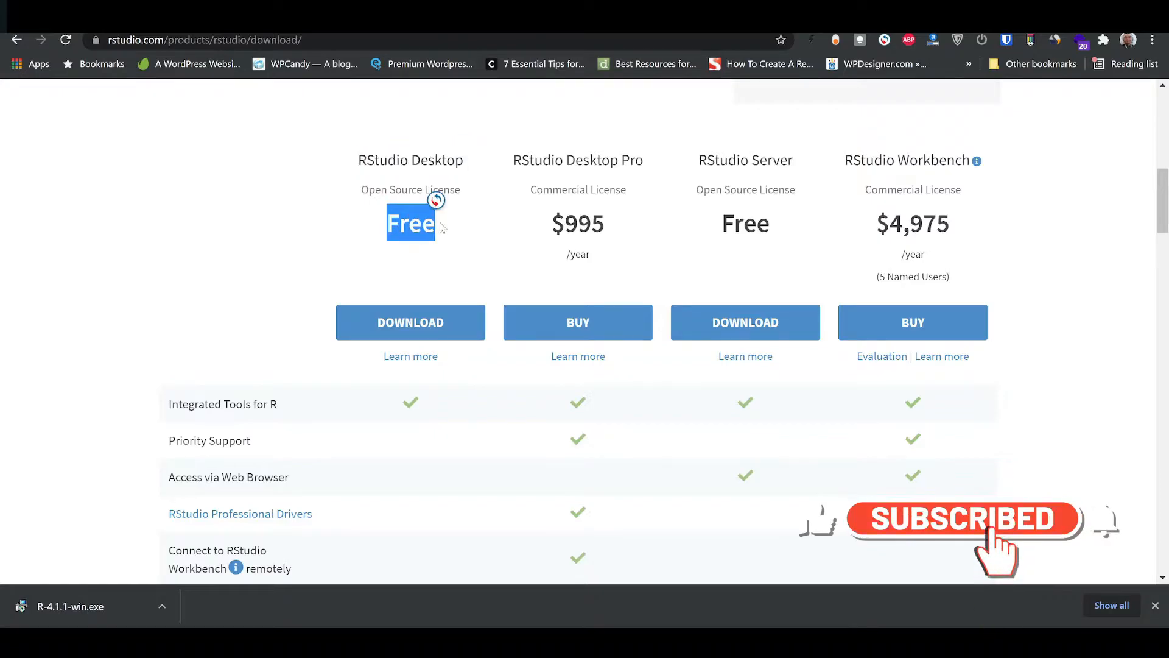
{"action": "left_click", "coordinate": [416, 329]}
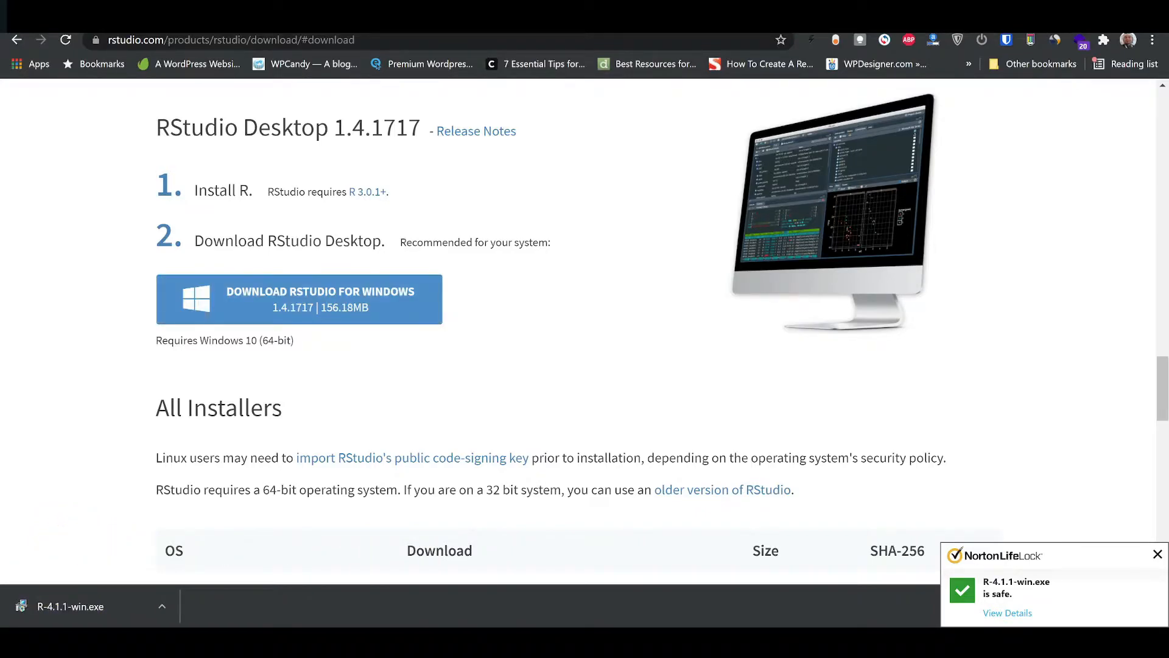
- Check the Windows 10 (64-bit) requirement and the installer list, and download RStudio Desktop 1.4.1717 for Windows
{"action": "left_click_drag", "start_coordinate": [200, 340], "coordinate": [258, 340]}
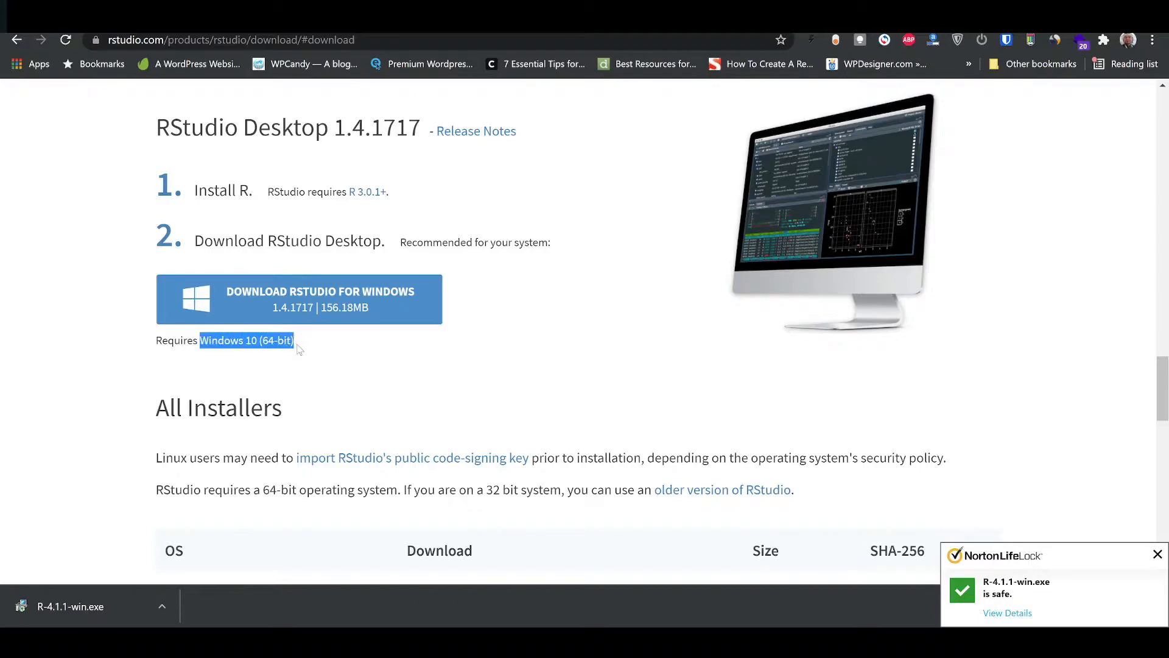
{"action": "scroll", "coordinate": [299, 348], "scroll_direction": "down", "scroll_amount": 6}
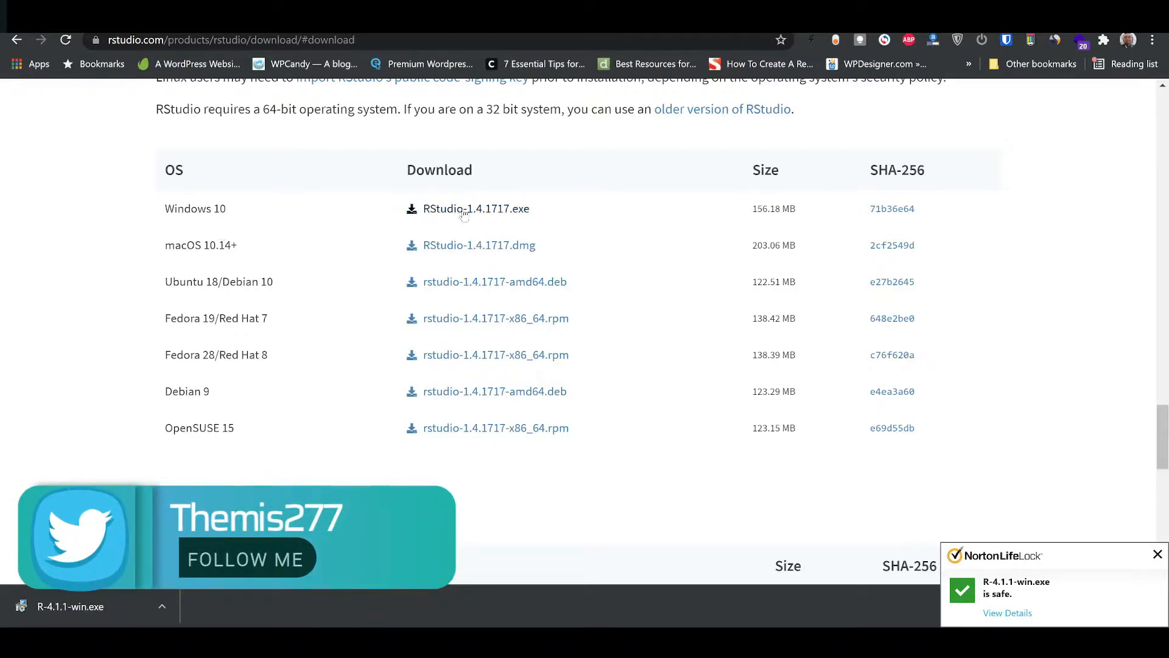
{"action": "scroll", "coordinate": [322, 268], "scroll_direction": "up", "scroll_amount": 5}
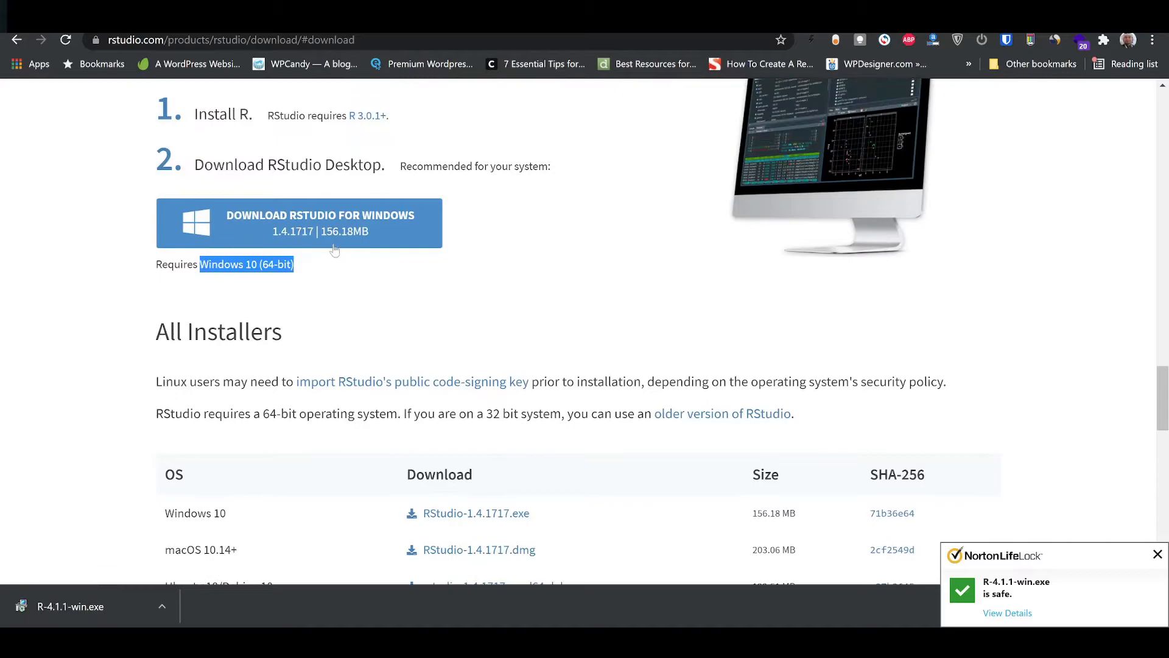
{"action": "left_click", "coordinate": [292, 243]}
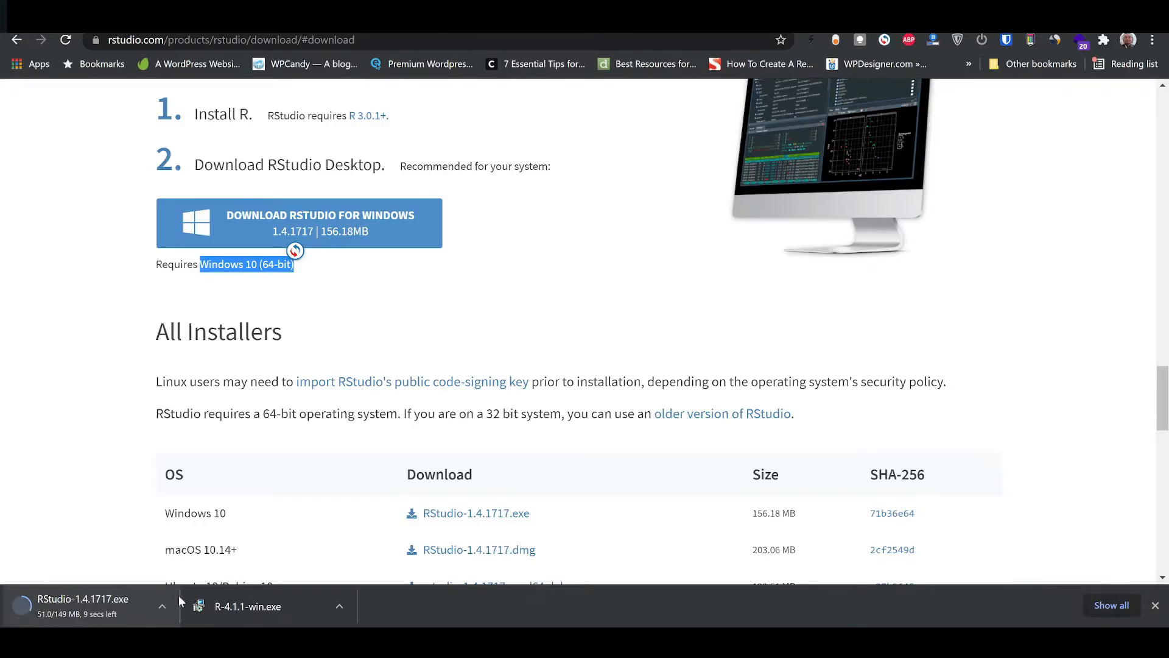
- Run R-4.1.1-win.exe and install R in English with the default folder, components, startup options and shortcuts
{"action": "left_click", "coordinate": [261, 607]}
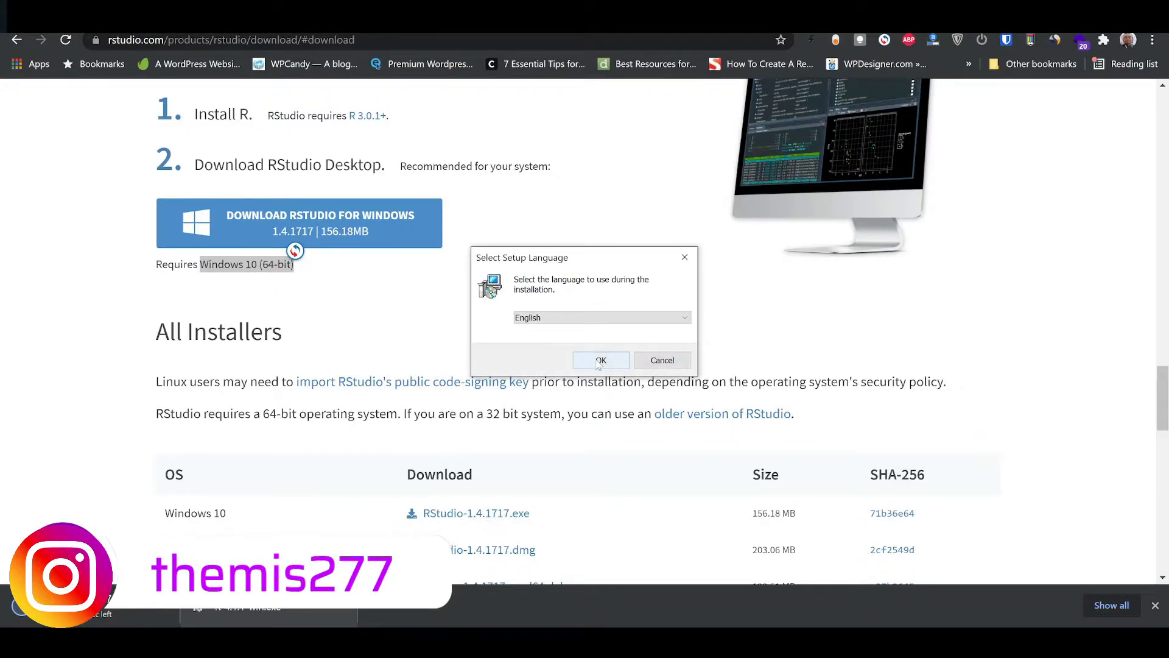
{"action": "left_click", "coordinate": [600, 361]}
{"action": "left_click", "coordinate": [668, 446]}
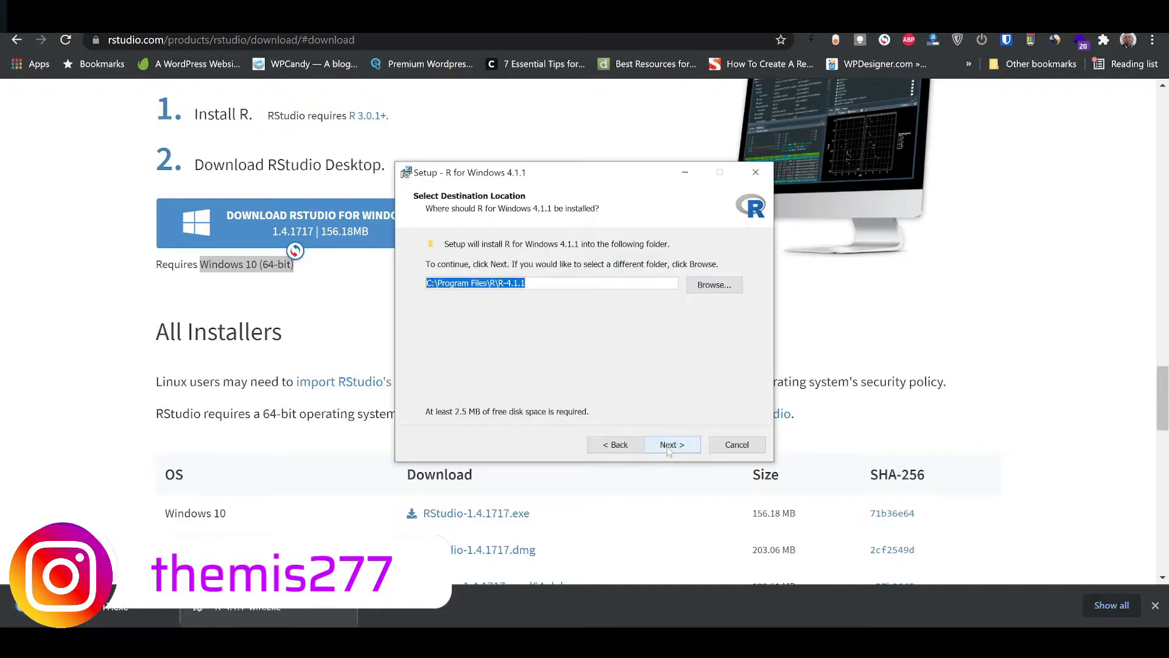
{"action": "left_click", "coordinate": [668, 446]}
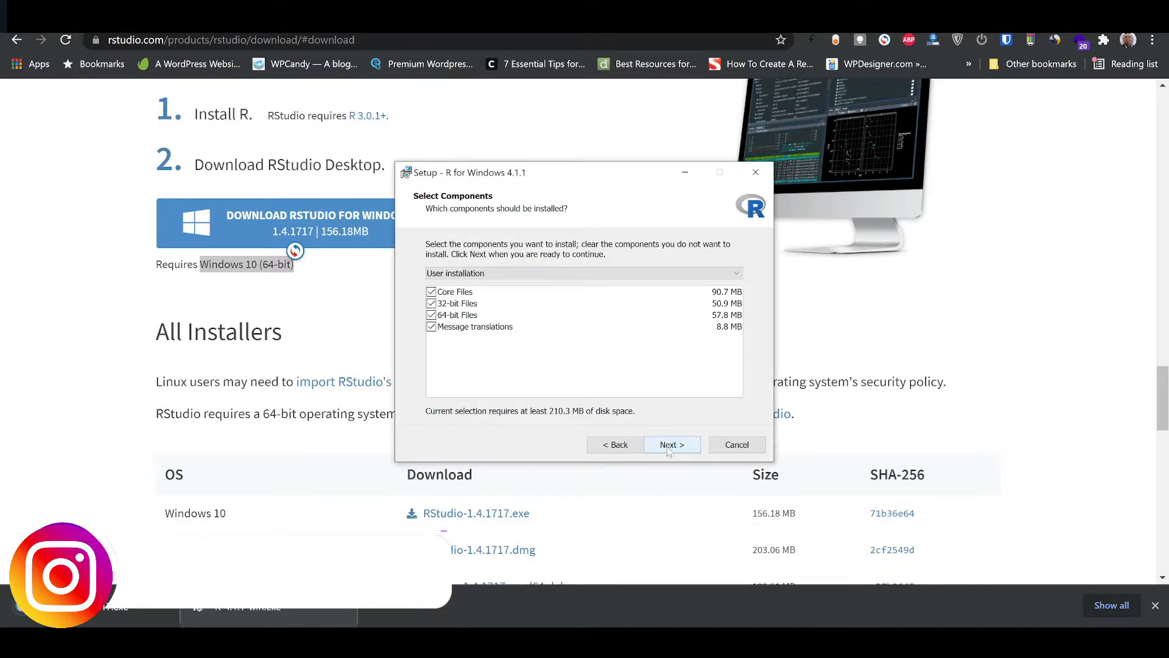
{"action": "left_click", "coordinate": [668, 445]}
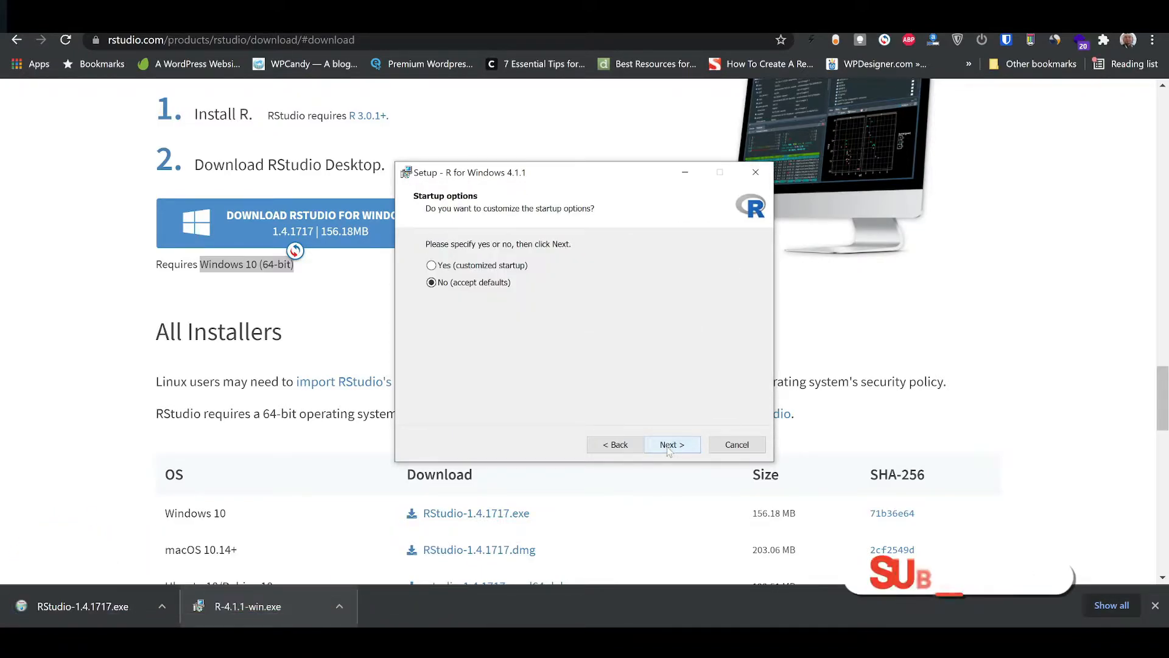
{"action": "left_click", "coordinate": [668, 446]}
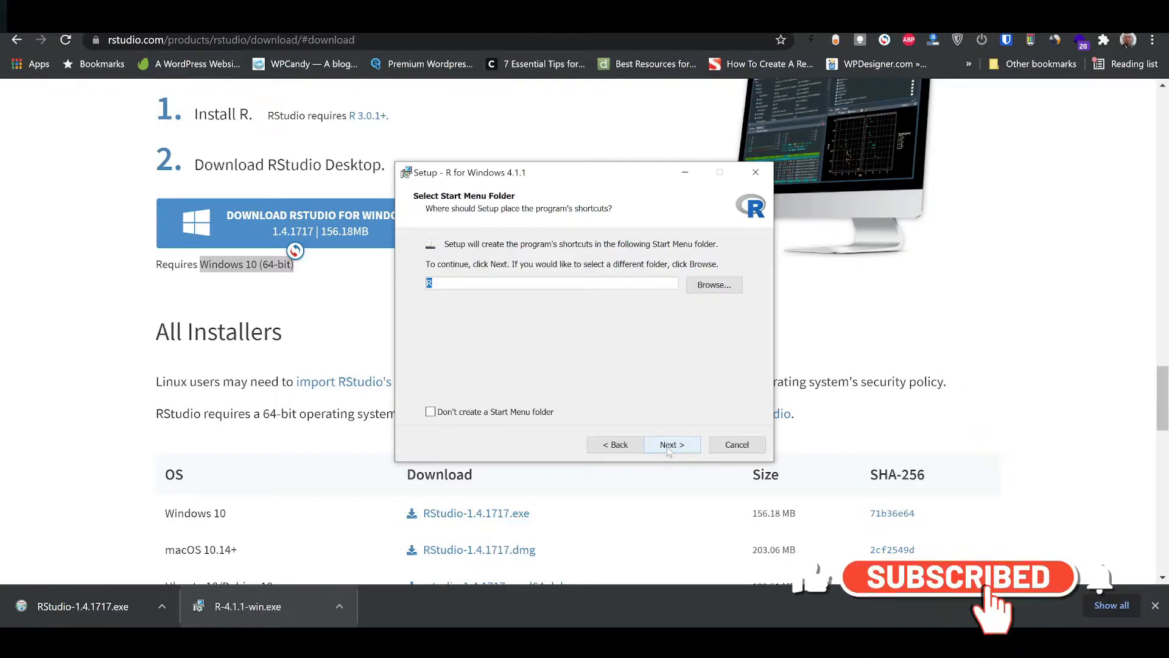
{"action": "left_click", "coordinate": [668, 447]}
{"action": "left_click", "coordinate": [668, 447]}
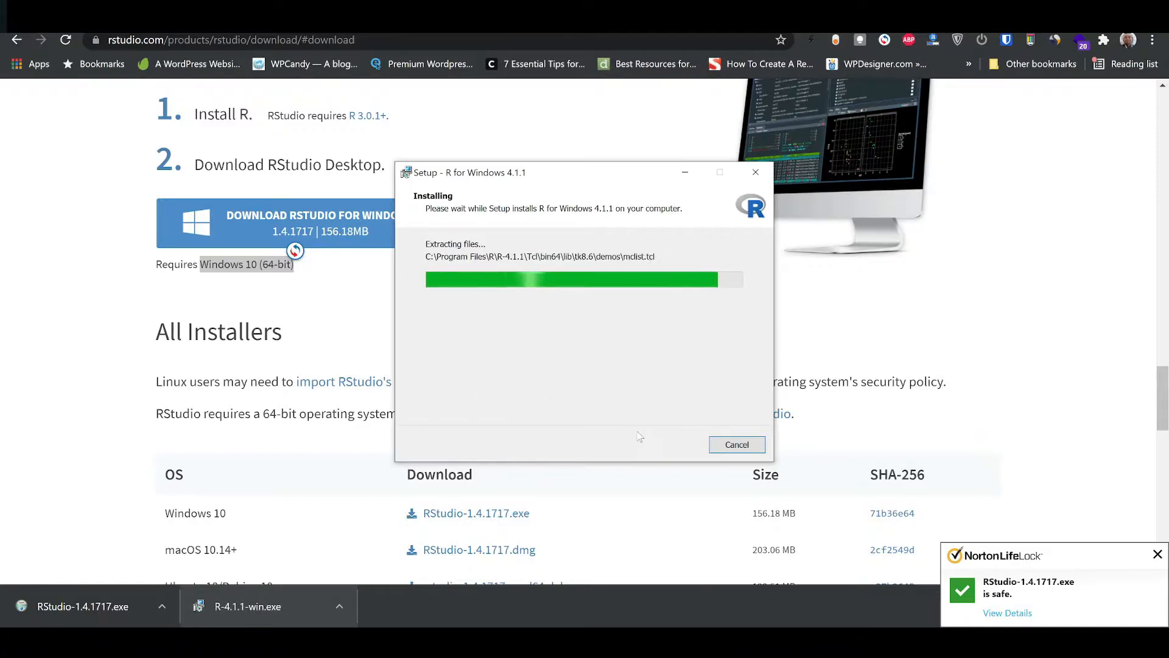
- Run RStudio-1.4.1717.exe and accept C:\Program Files\RStudio as the installation folder
{"action": "left_click", "coordinate": [80, 607]}
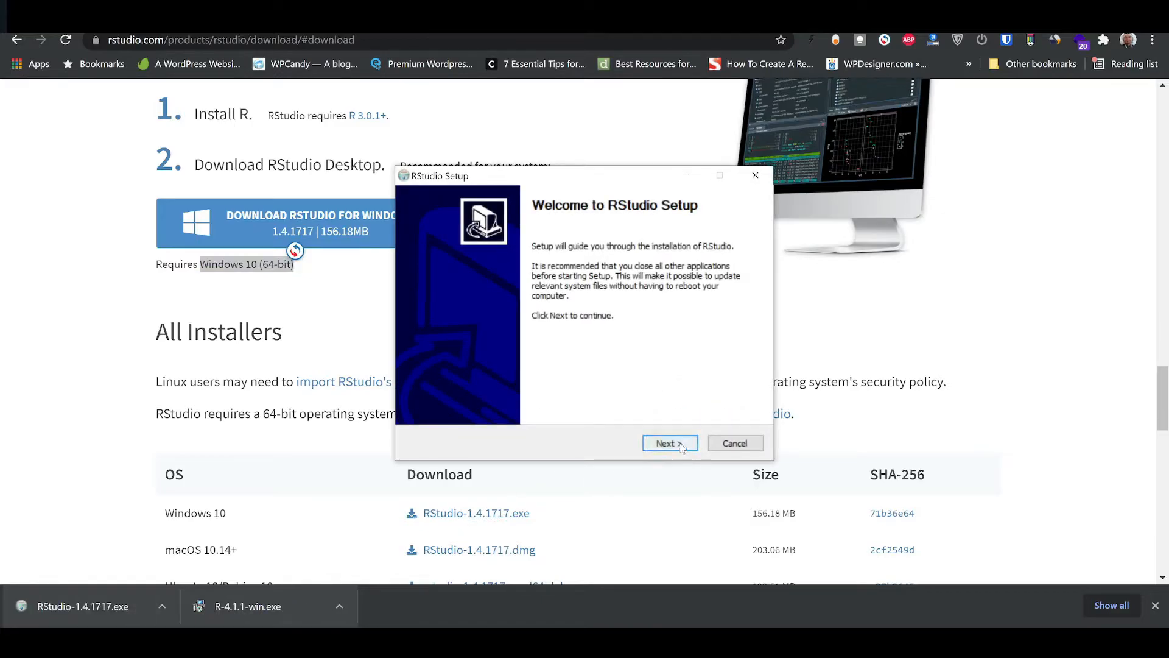
{"action": "left_click", "coordinate": [670, 443]}
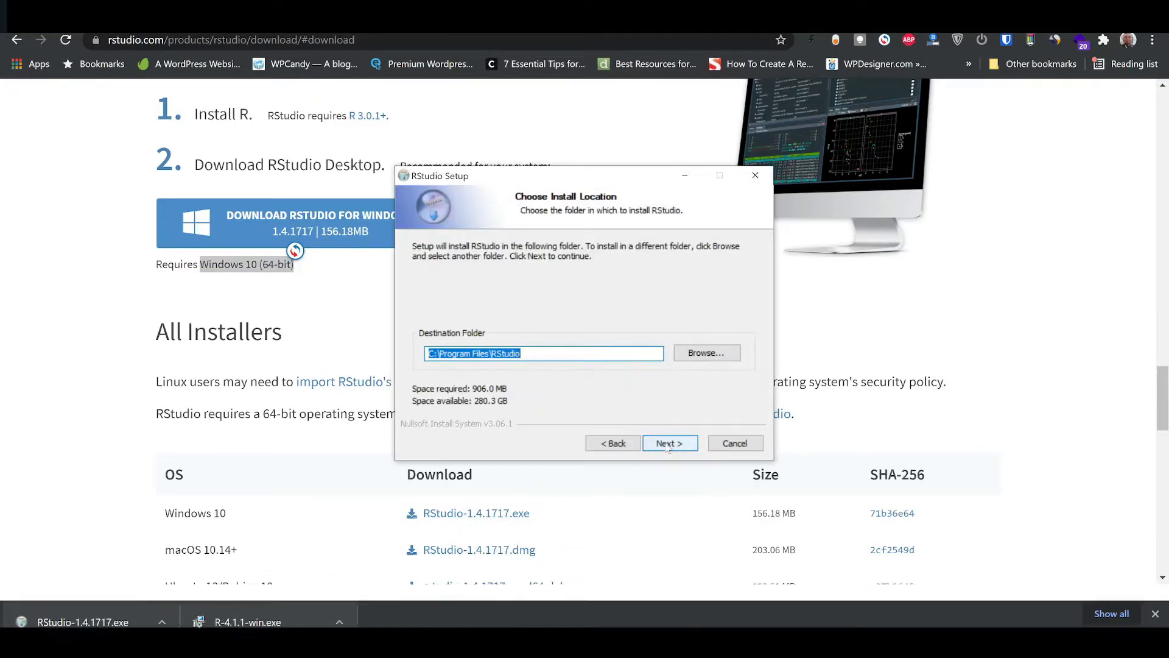
{"action": "left_click", "coordinate": [669, 444]}
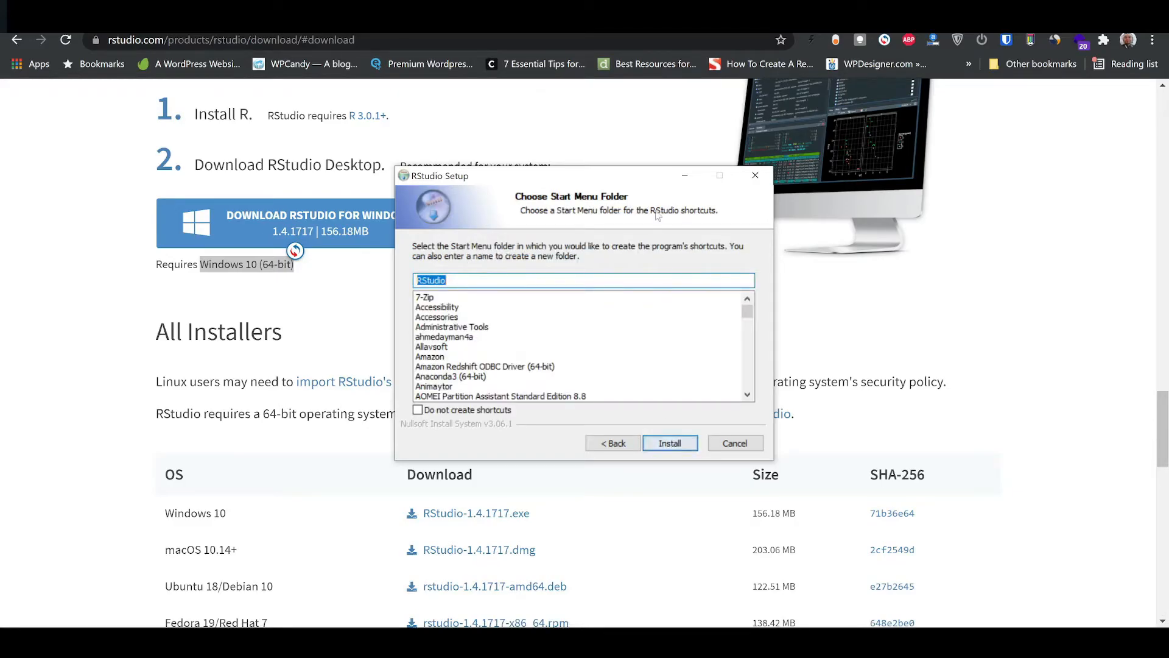
- Set the RStudio installer aside, finish the R for Windows 4.1.1 setup wizard, and return to RStudio Setup
{"action": "left_click", "coordinate": [692, 175]}
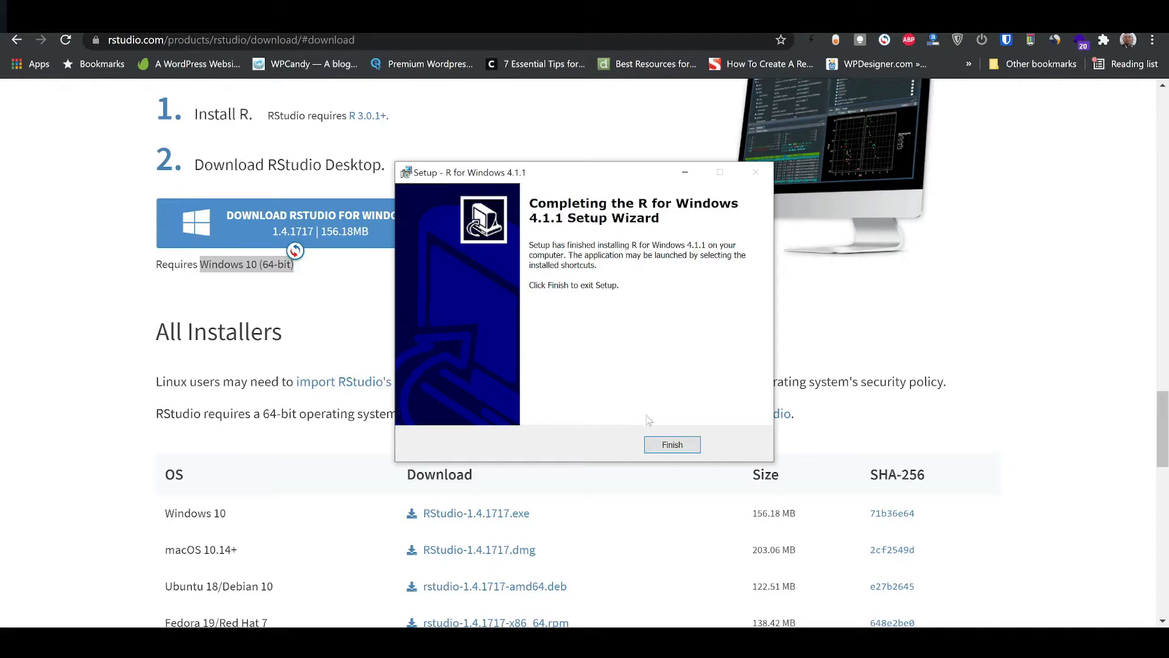
{"action": "left_click", "coordinate": [671, 445]}
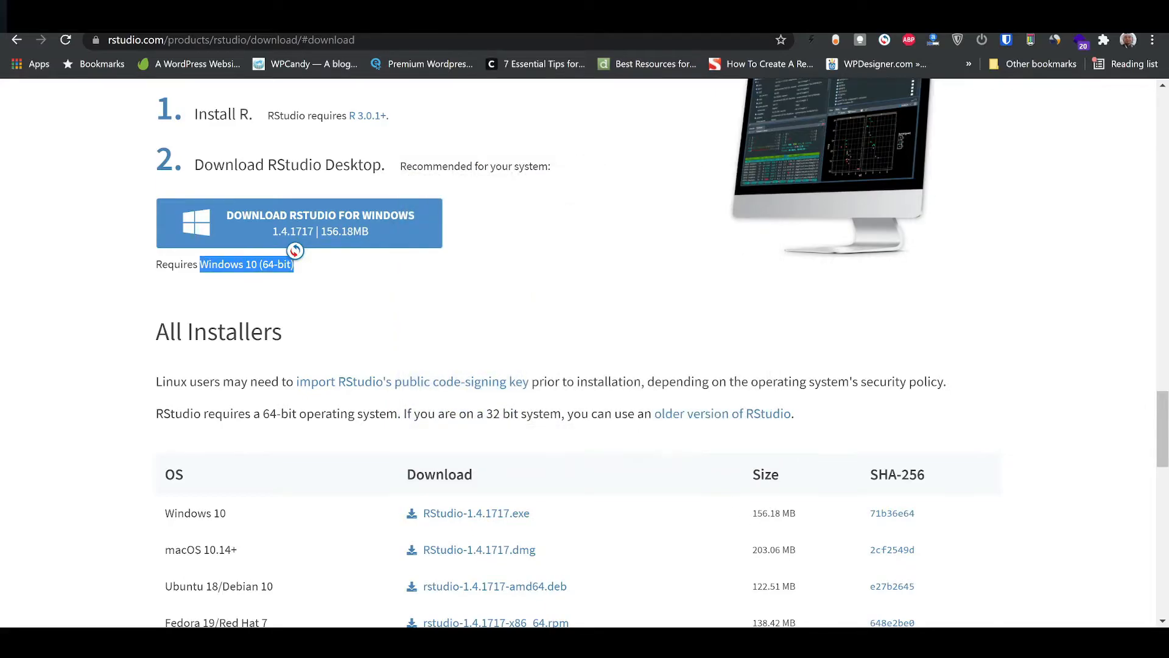
{"action": "left_click", "coordinate": [825, 642]}
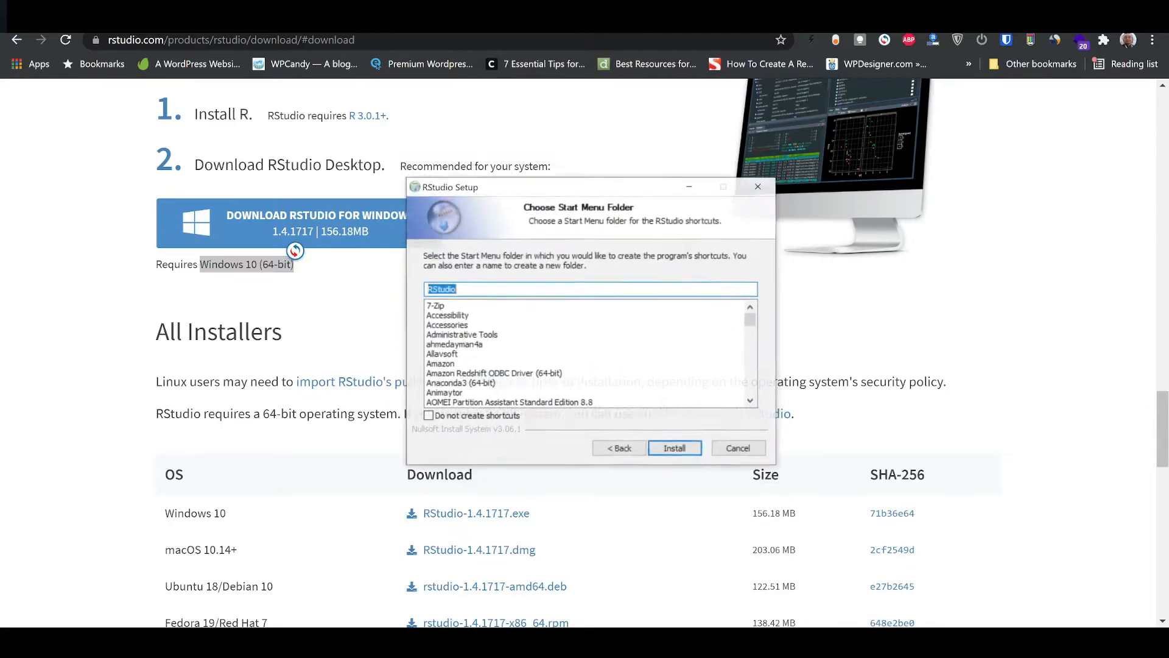
- Install RStudio with the default Start menu folder, show the installation details, and finish the setup
{"action": "left_click", "coordinate": [671, 445]}
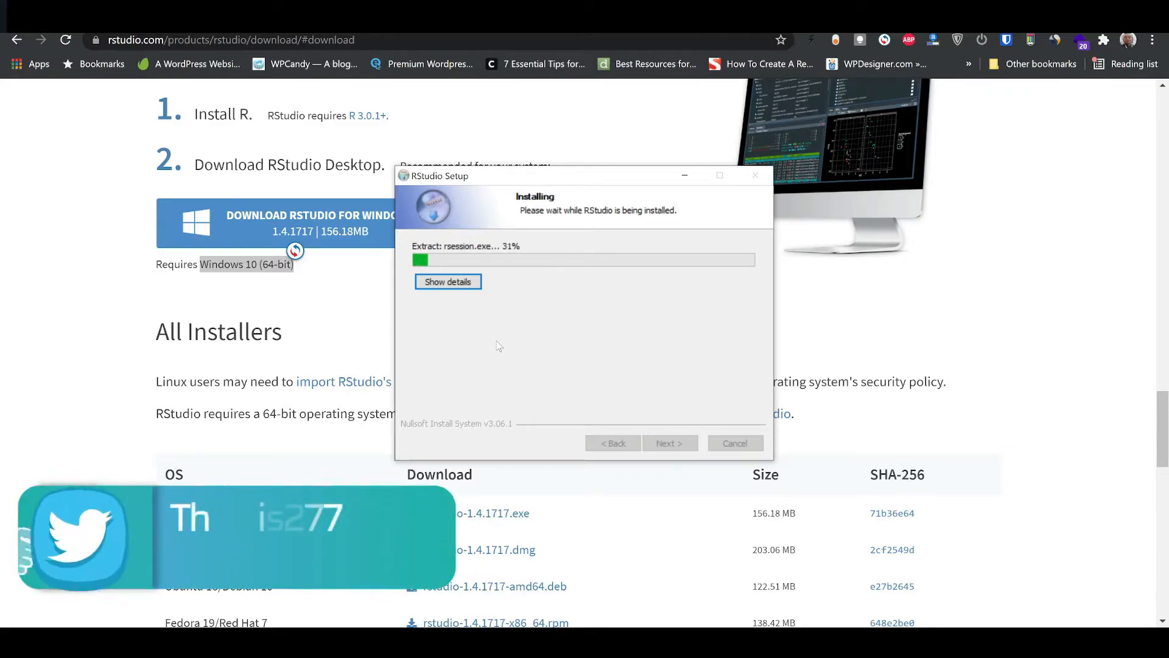
{"action": "left_click", "coordinate": [462, 283]}
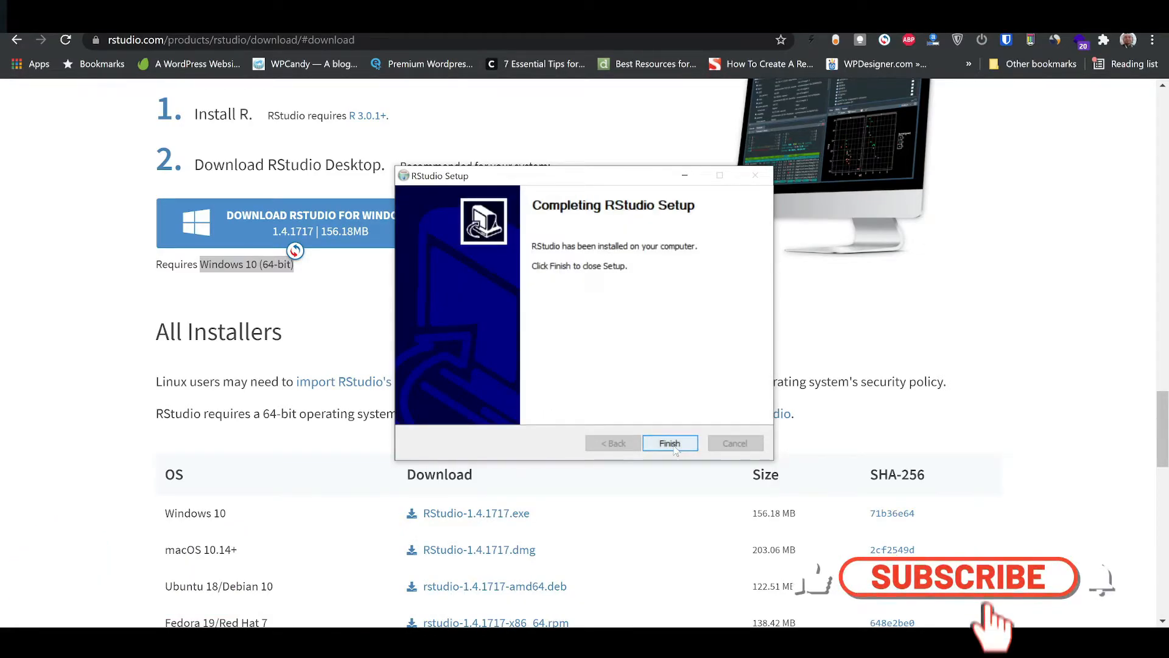
{"action": "left_click", "coordinate": [674, 448]}
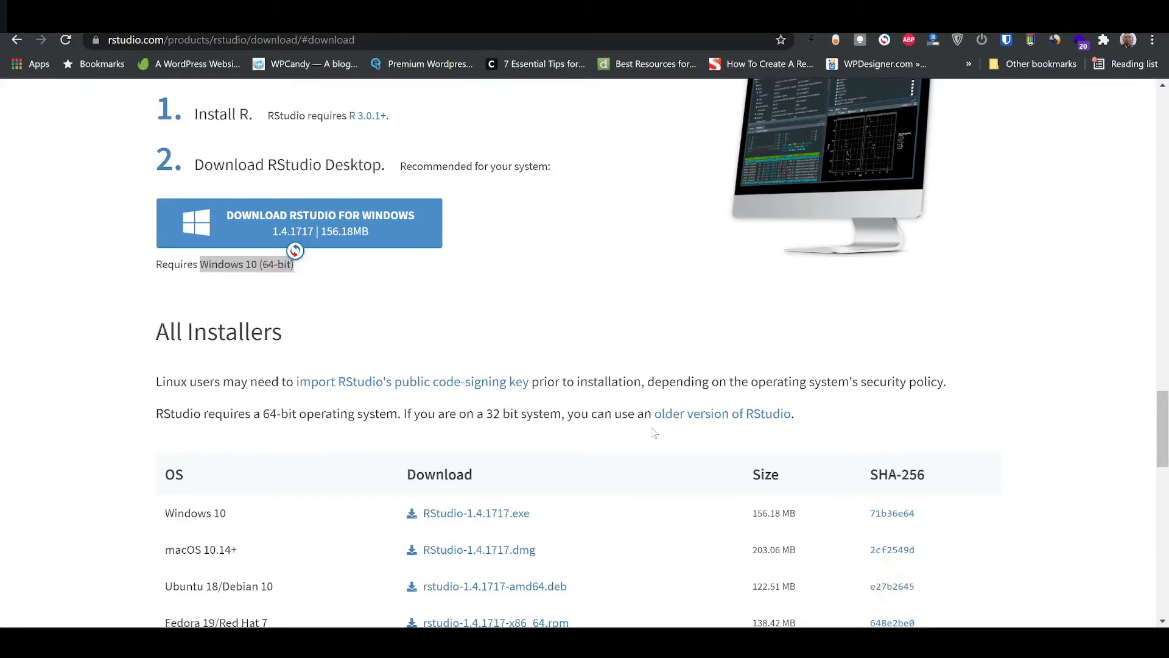
- Launch RStudio and open the Appearance settings in its global options
{"action": "type", "text": "rs"}
{"action": "key", "text": "Return"}
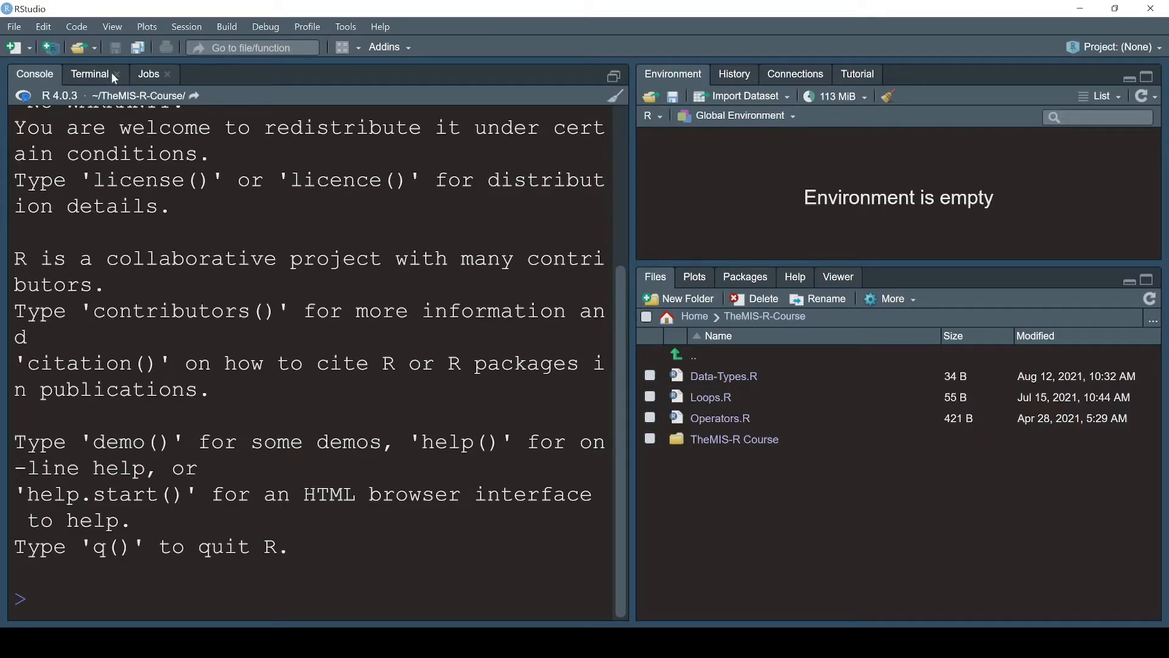
{"action": "left_click", "coordinate": [346, 27]}
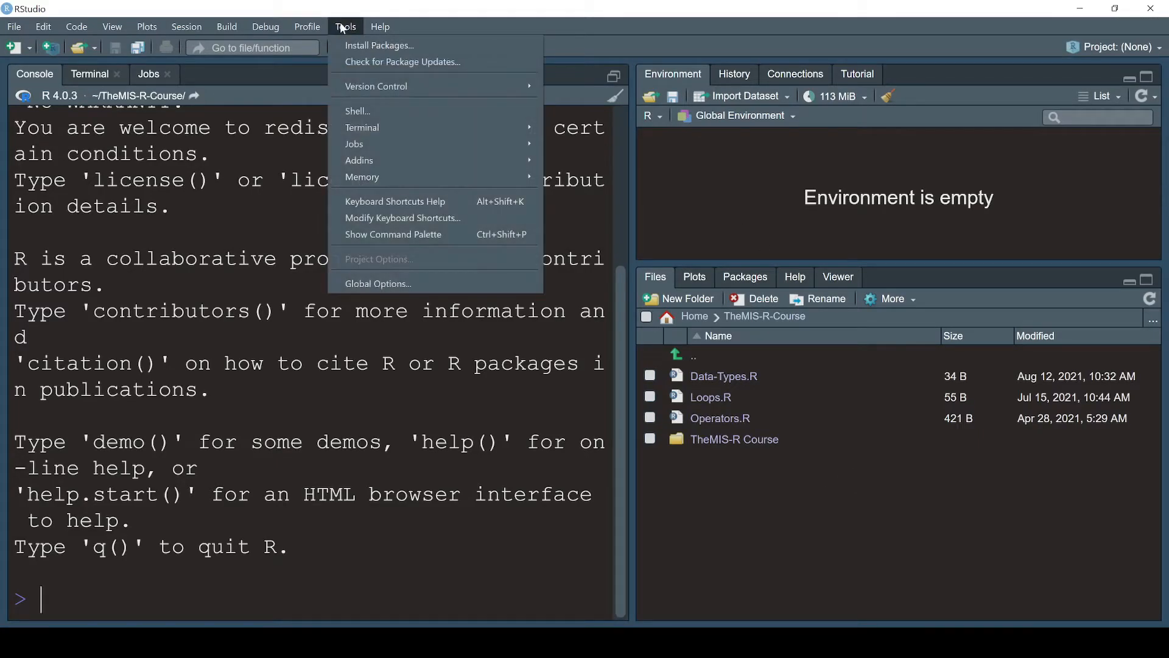
{"action": "left_click", "coordinate": [359, 282]}
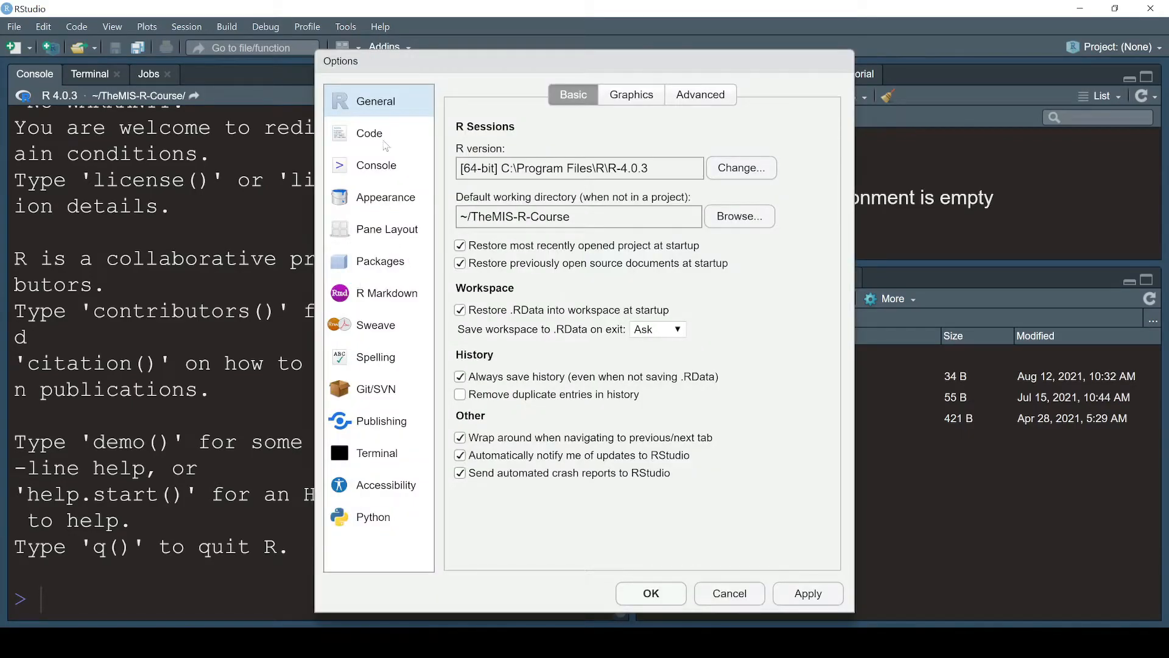
{"action": "left_click", "coordinate": [398, 196]}
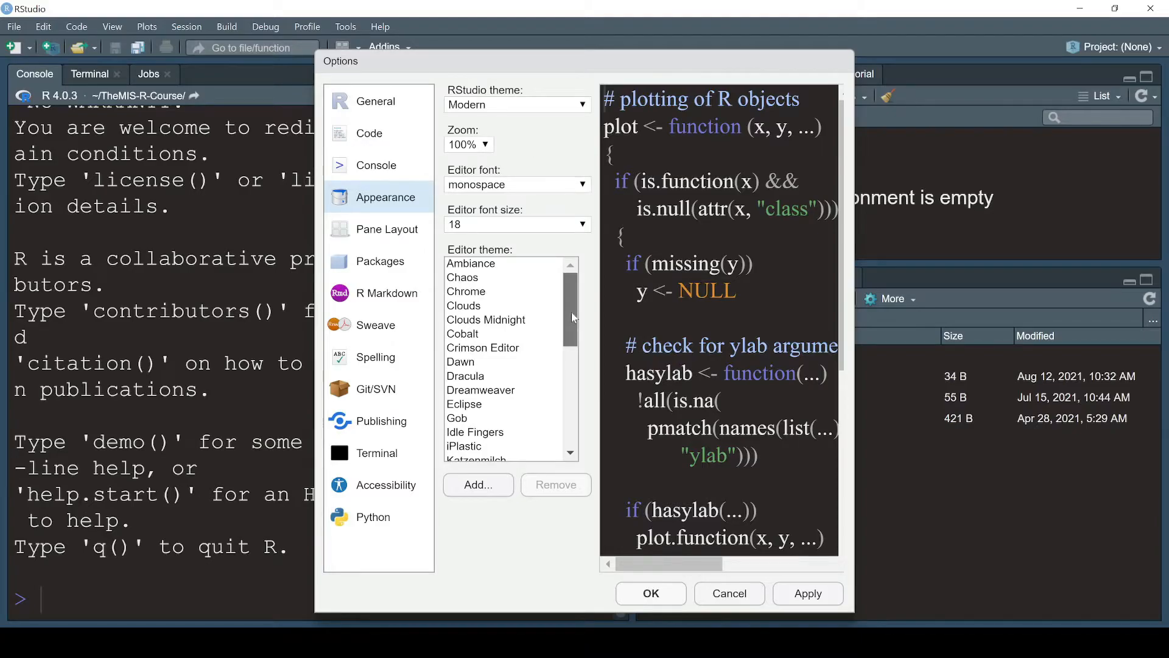
- Preview the Ambiance, Chaos and Cobalt editor themes in the Appearance settings
{"action": "scroll", "coordinate": [566, 365], "scroll_direction": "down", "scroll_amount": 3}
{"action": "left_click_drag", "start_coordinate": [569, 387], "coordinate": [596, 275]}
{"action": "left_click", "coordinate": [506, 263]}
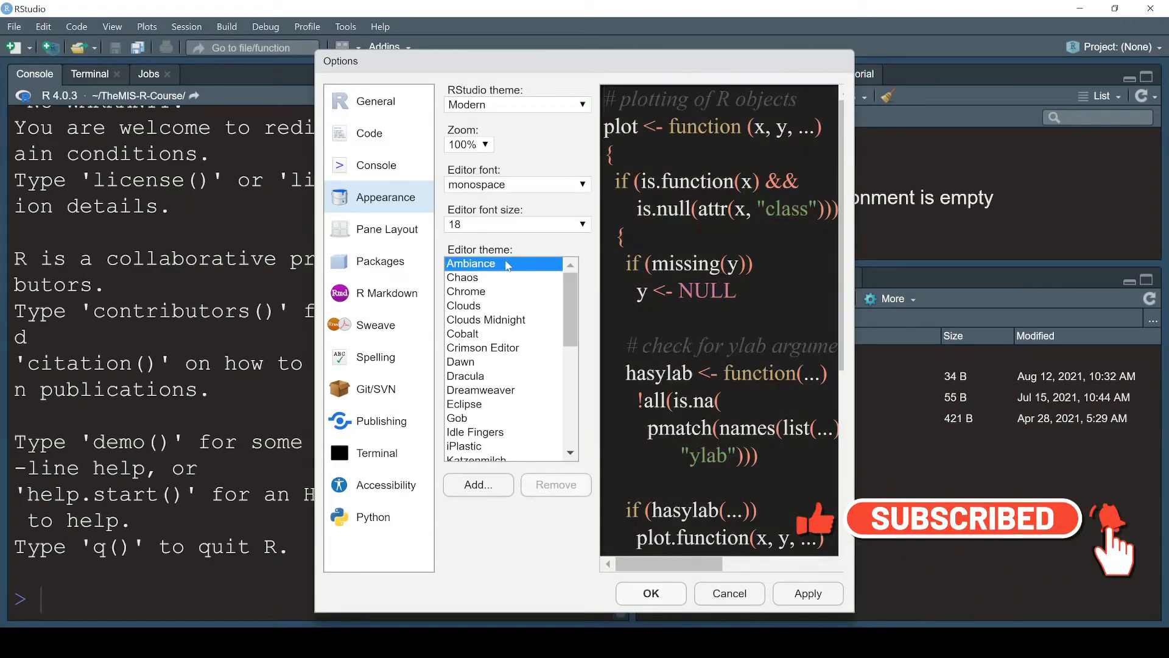
{"action": "left_click", "coordinate": [504, 279]}
{"action": "mouse_move", "coordinate": [561, 300]}
{"action": "left_mouse_down"}
{"action": "mouse_move", "coordinate": [572, 334]}
{"action": "mouse_move", "coordinate": [576, 301]}
{"action": "left_mouse_up"}
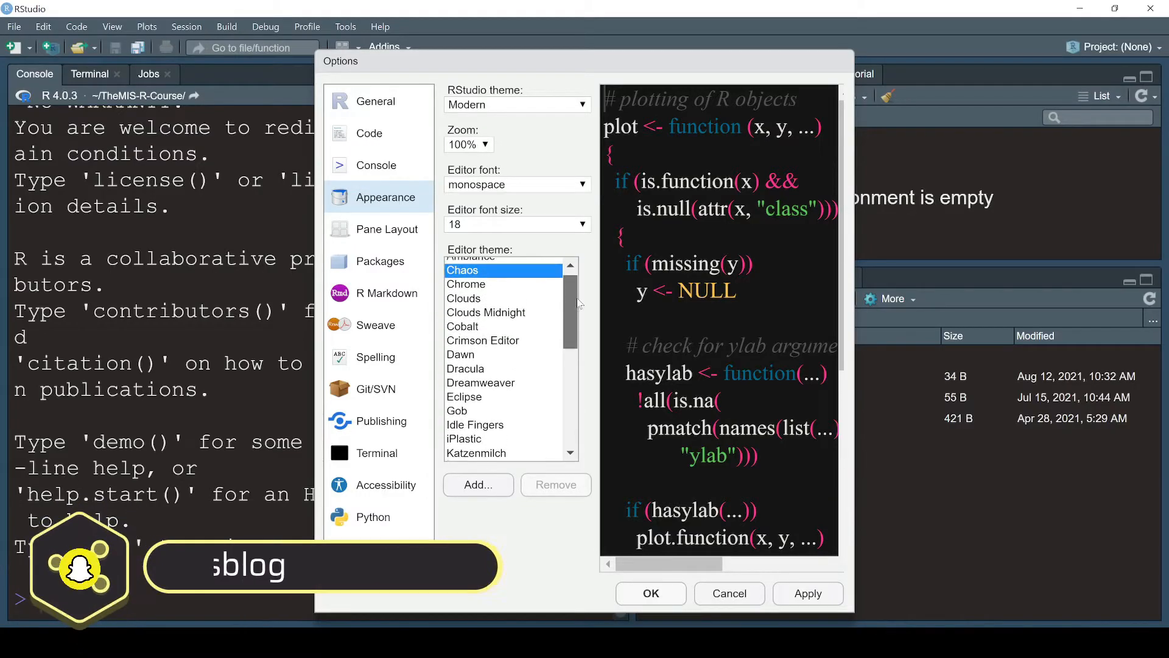
{"action": "left_click", "coordinate": [519, 320]}
{"action": "left_click", "coordinate": [500, 335]}
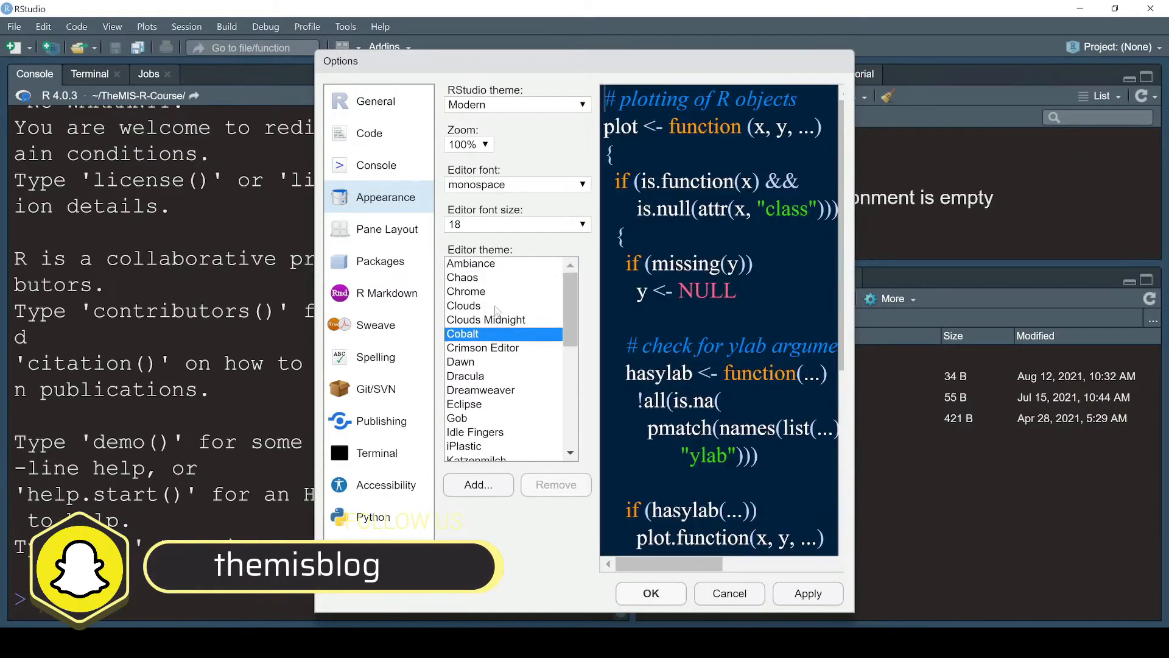
- Preview the Xcode, Vibrant Ink and Twilight editor themes, and apply Textmate (default) as the editor theme
{"action": "left_click_drag", "start_coordinate": [566, 321], "coordinate": [570, 414]}
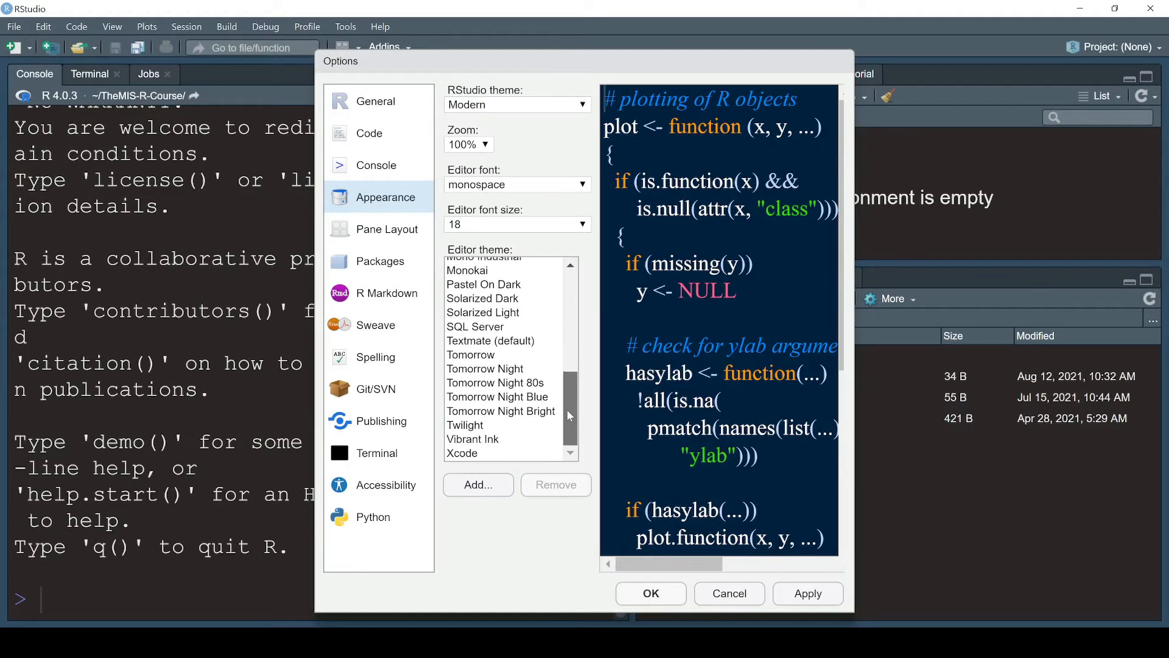
{"action": "left_click", "coordinate": [488, 452]}
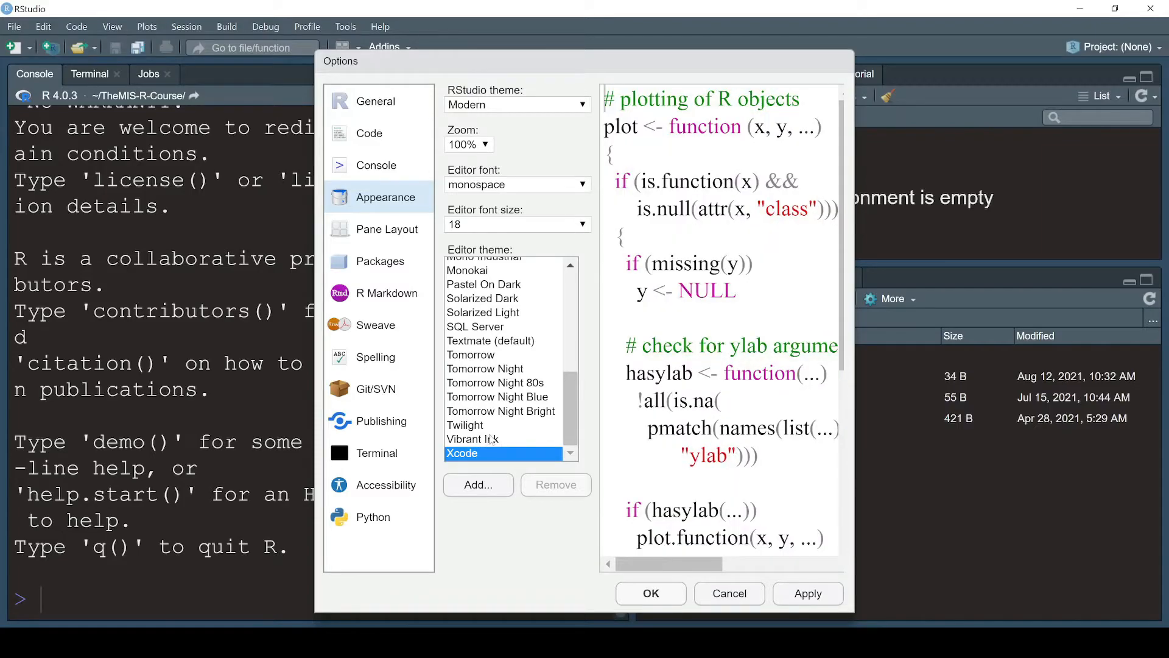
{"action": "left_click", "coordinate": [491, 439]}
{"action": "left_click", "coordinate": [497, 426]}
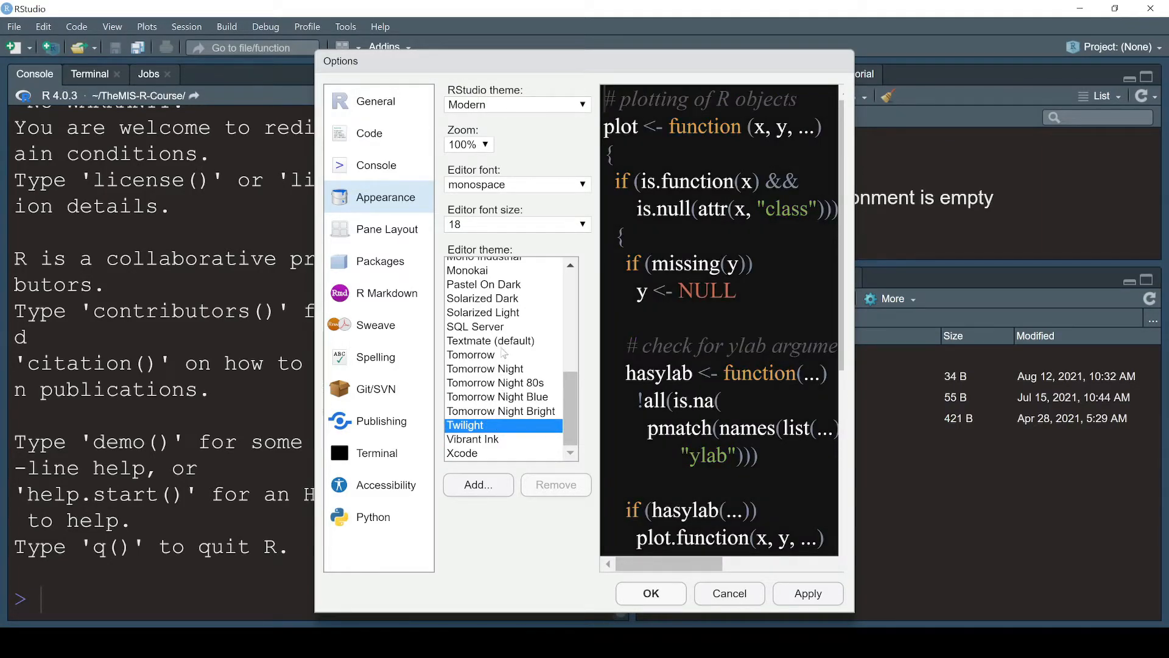
{"action": "left_click", "coordinate": [502, 342]}
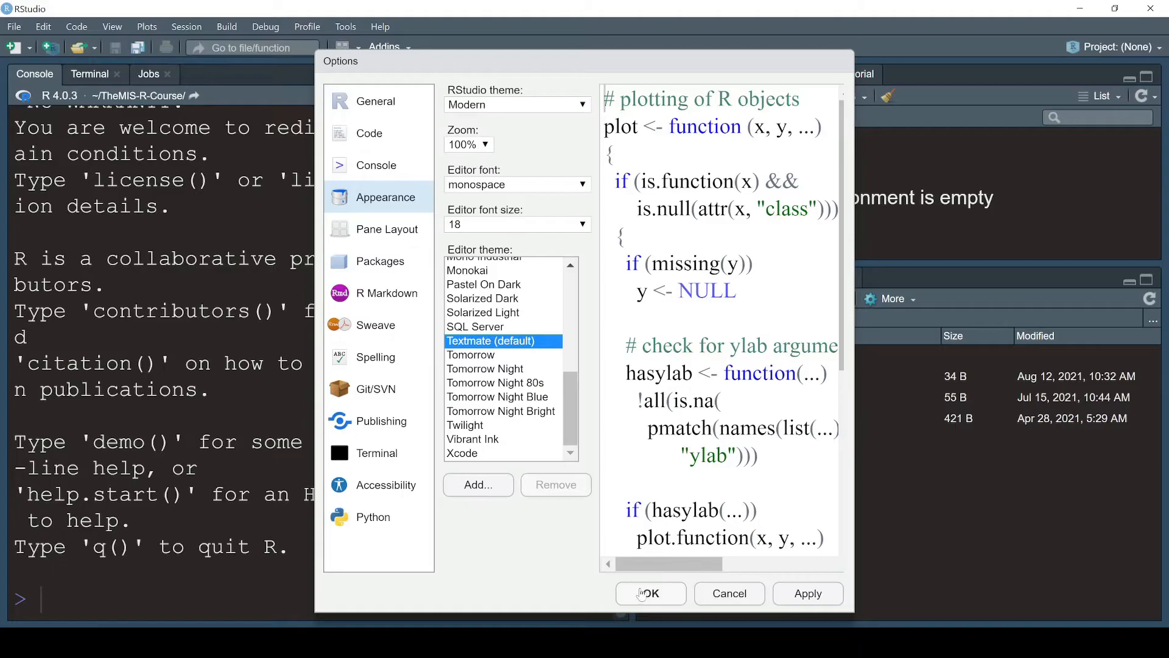
{"action": "left_click", "coordinate": [643, 593]}
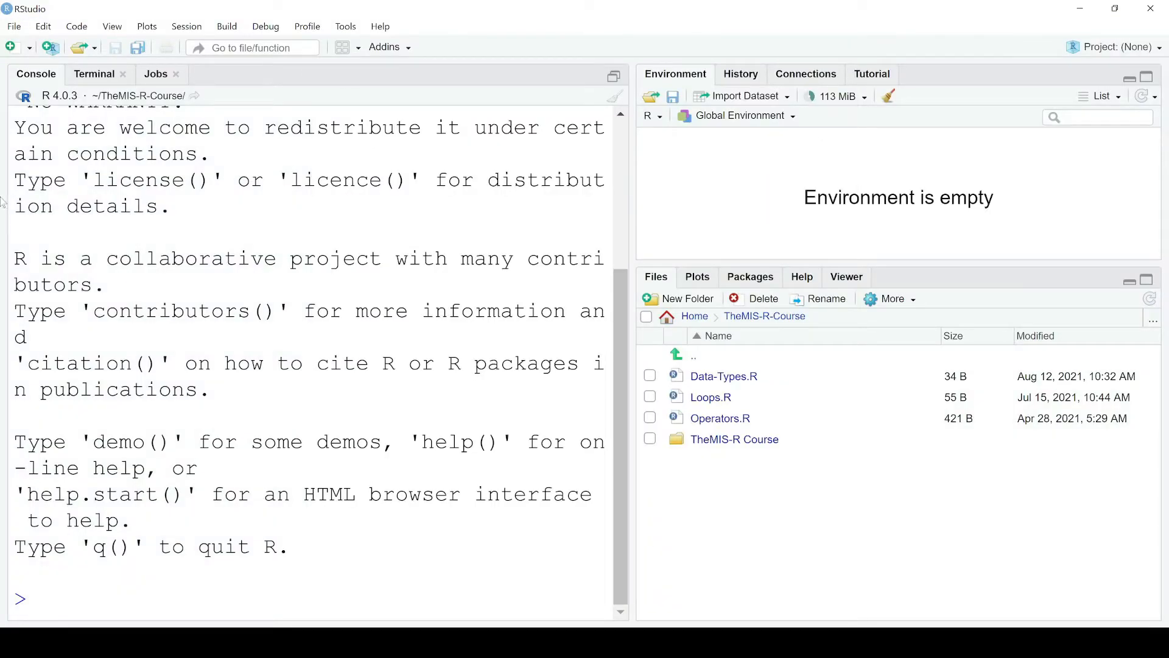
- Create a new R script containing 4+4 and run that line in the console
{"action": "left_click", "coordinate": [18, 49]}
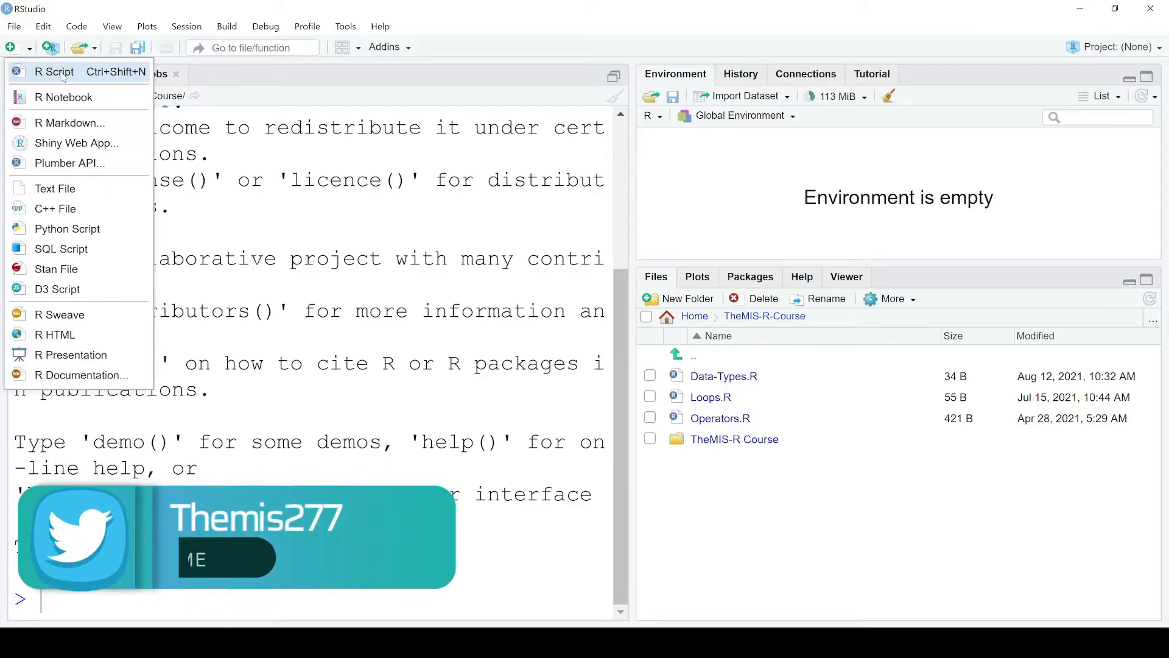
{"action": "left_click", "coordinate": [63, 72]}
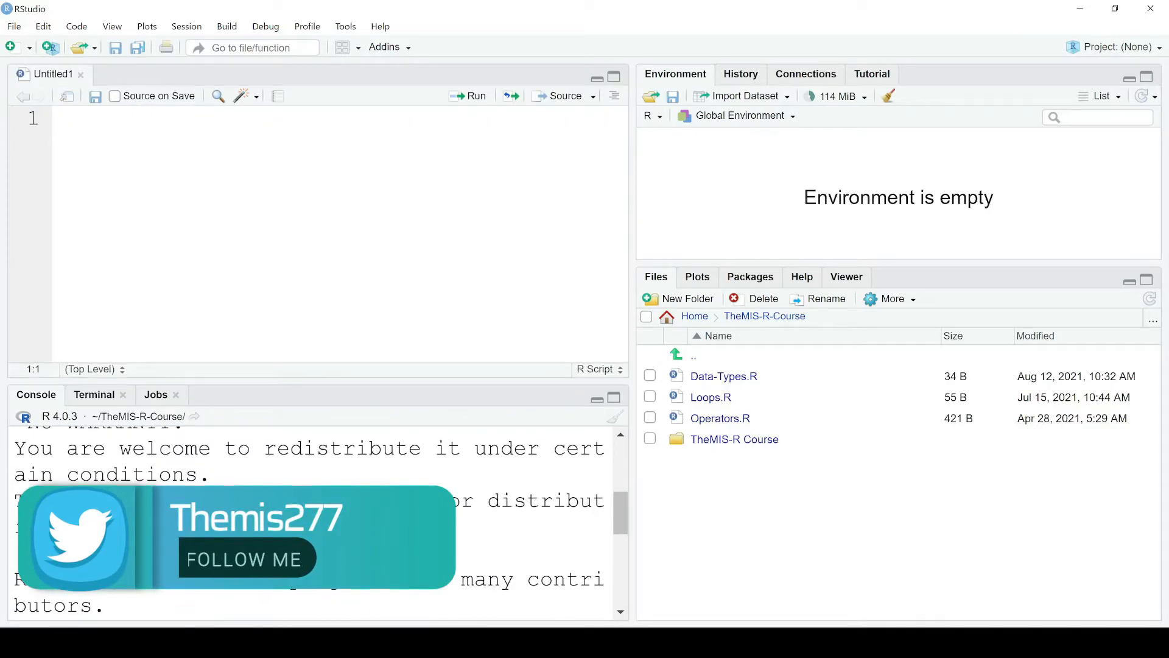
{"action": "type", "text": "4+4"}
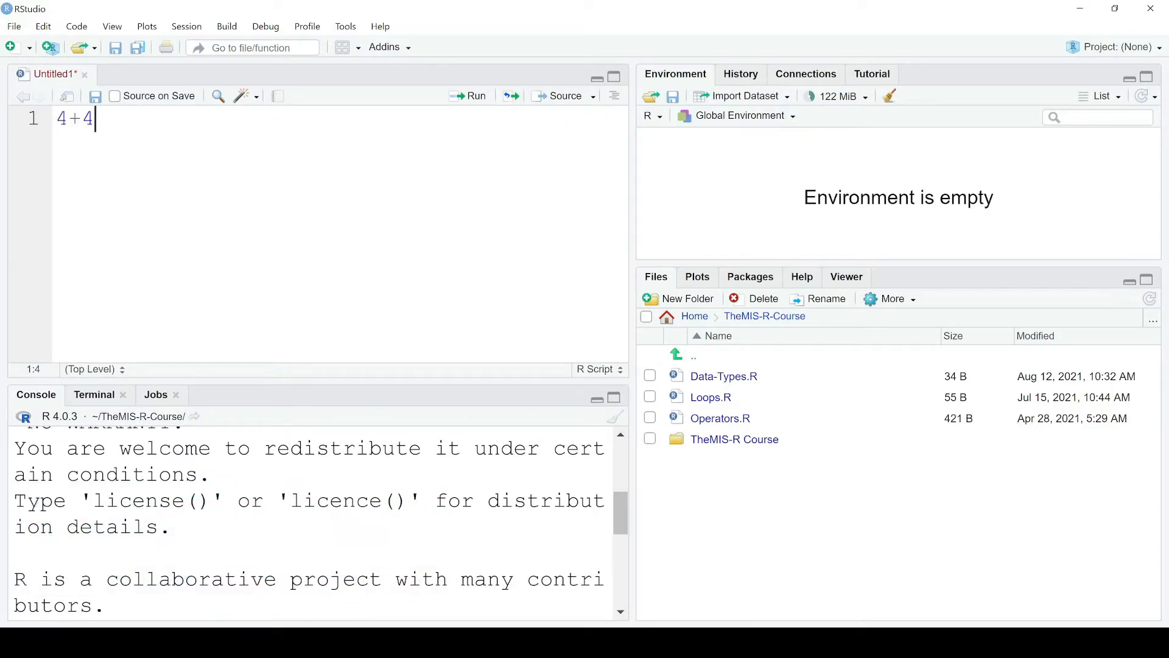
{"action": "key", "text": "ctrl+Return"}
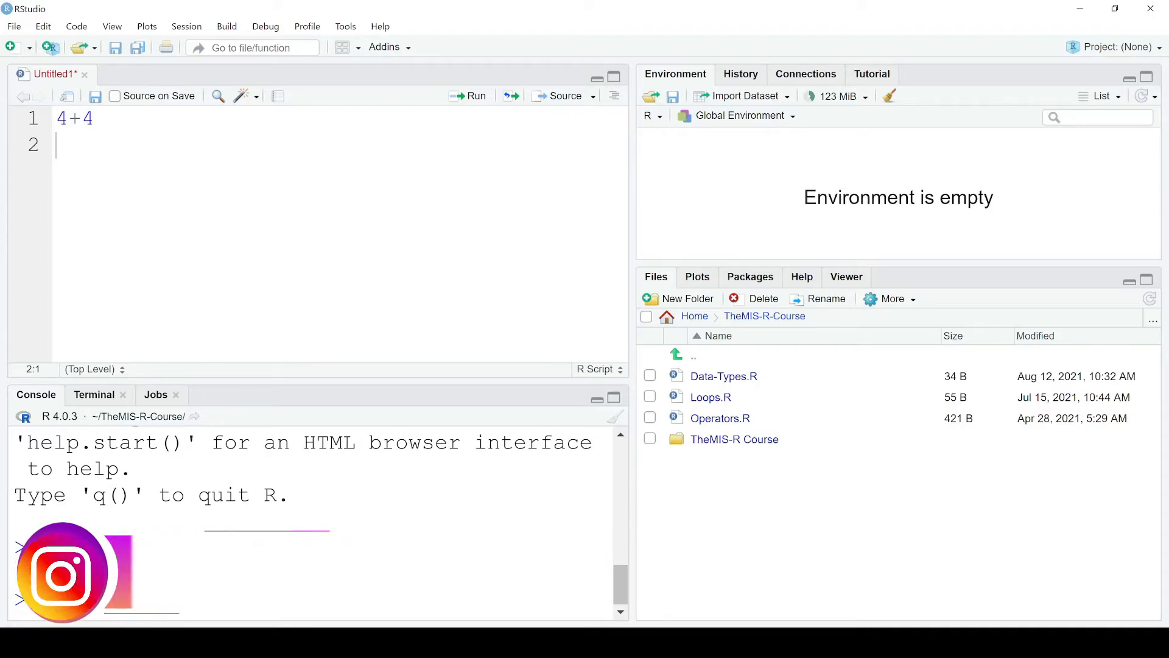
- Open the Appearance section of the global options and check the available zoom levels
{"action": "left_click", "coordinate": [351, 26]}
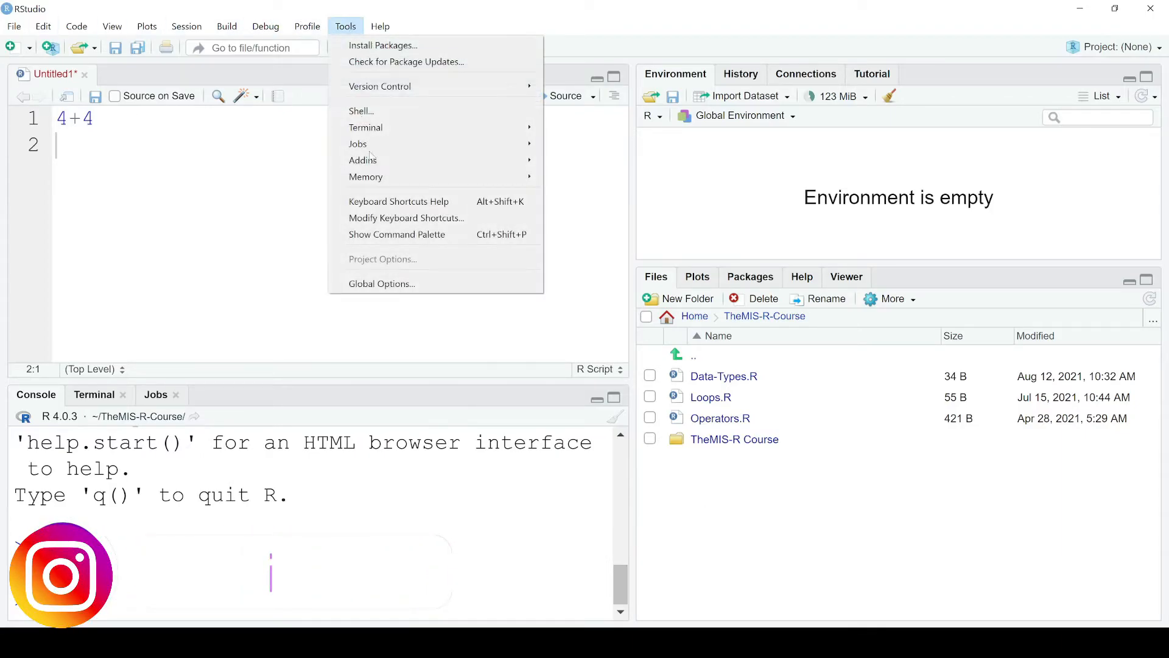
{"action": "left_click", "coordinate": [436, 286]}
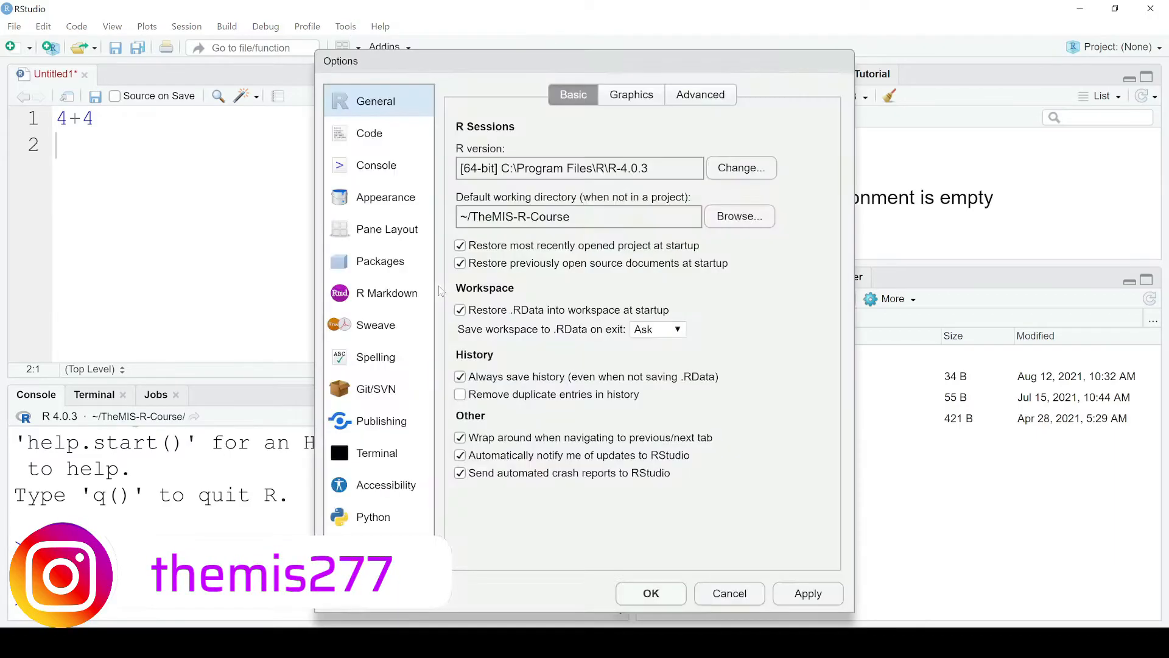
{"action": "left_click", "coordinate": [384, 199]}
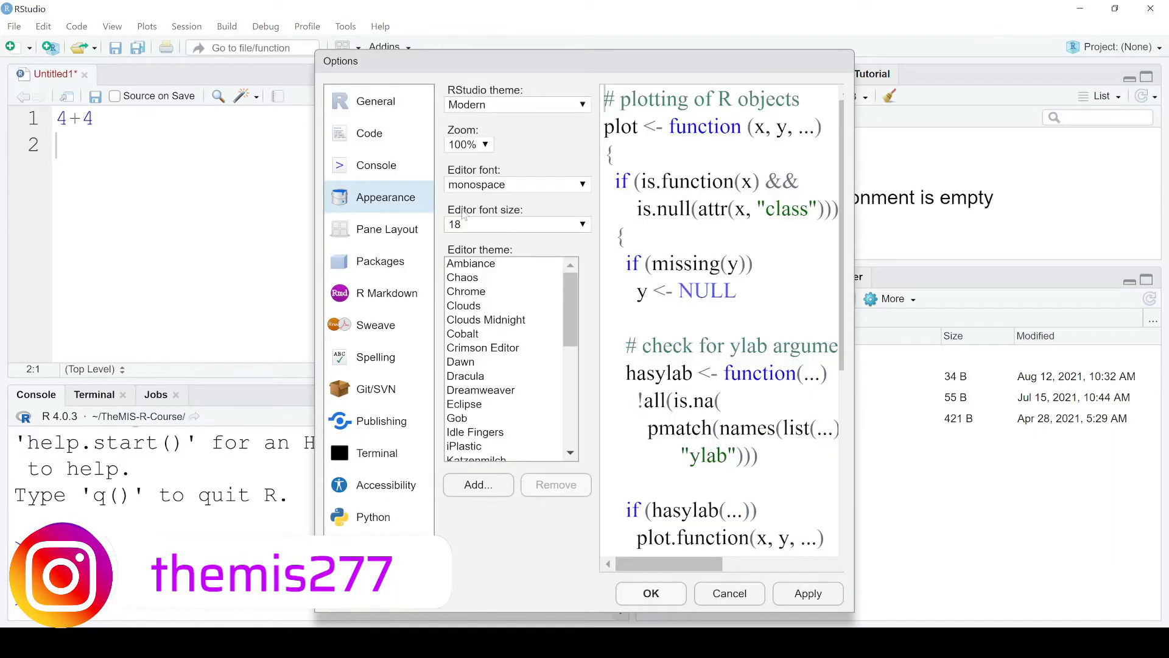
{"action": "left_click", "coordinate": [487, 144]}
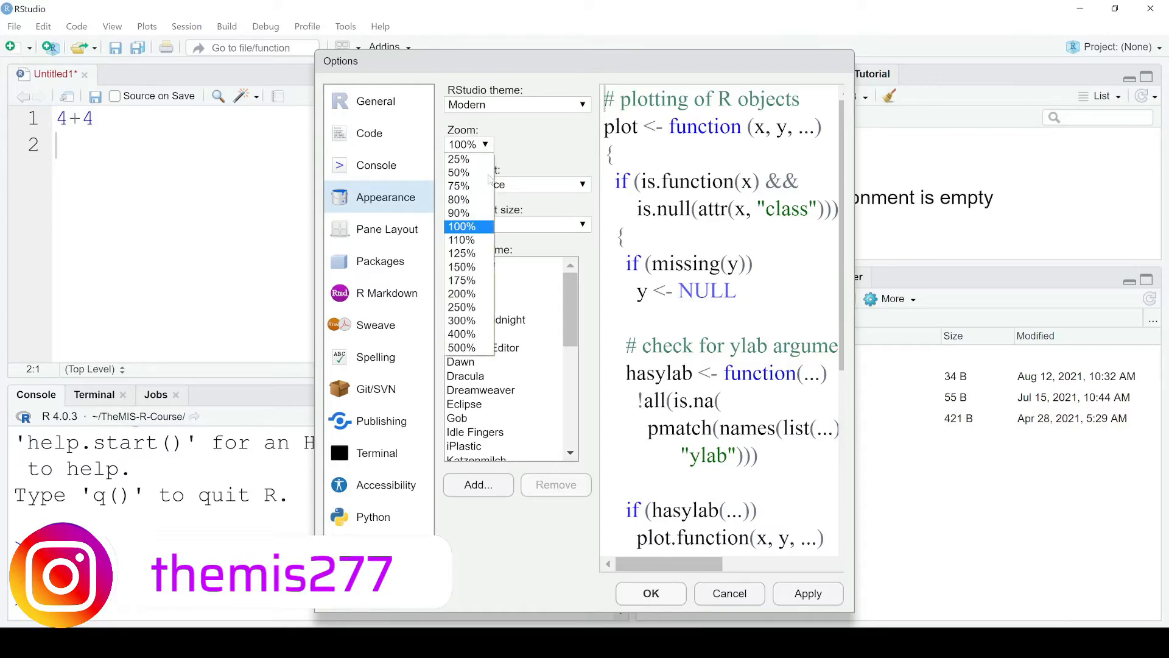
{"action": "left_click", "coordinate": [519, 163]}
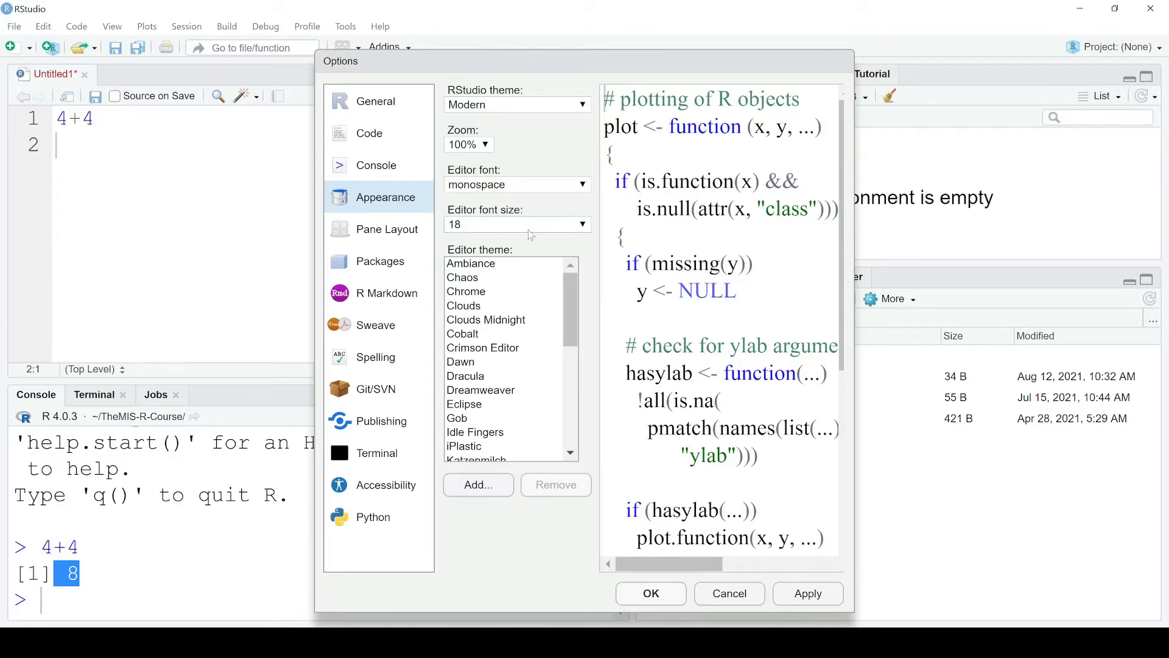
- Try an editor font size of 13 and restore it to 18, applying each change
{"action": "left_click", "coordinate": [581, 226]}
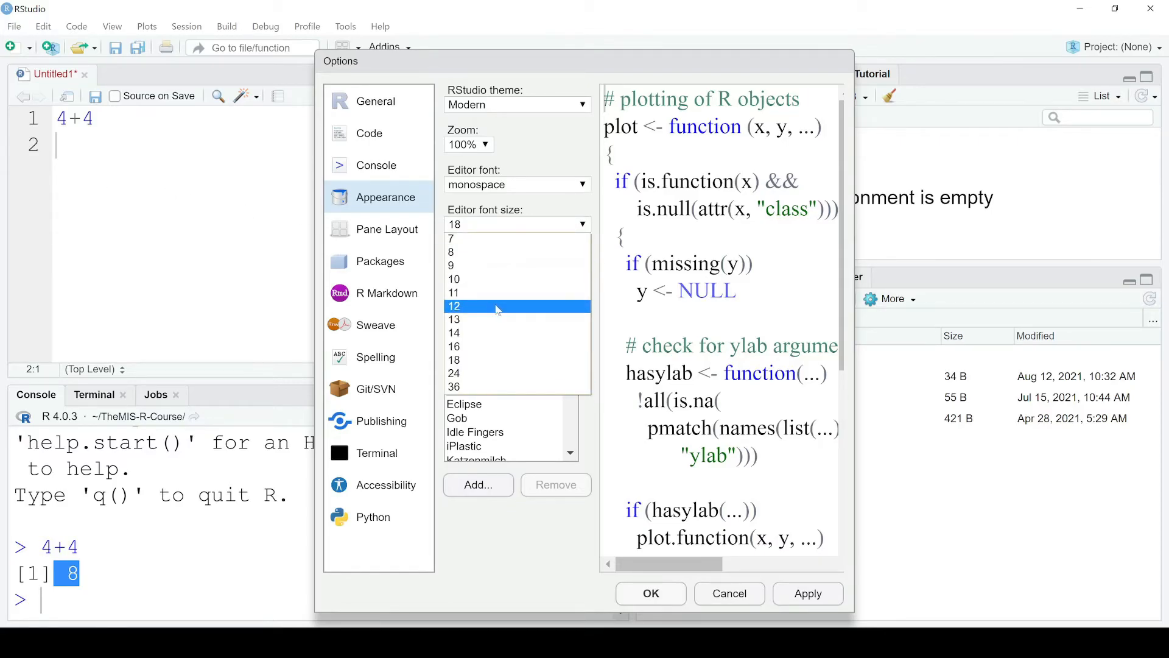
{"action": "left_click", "coordinate": [487, 319]}
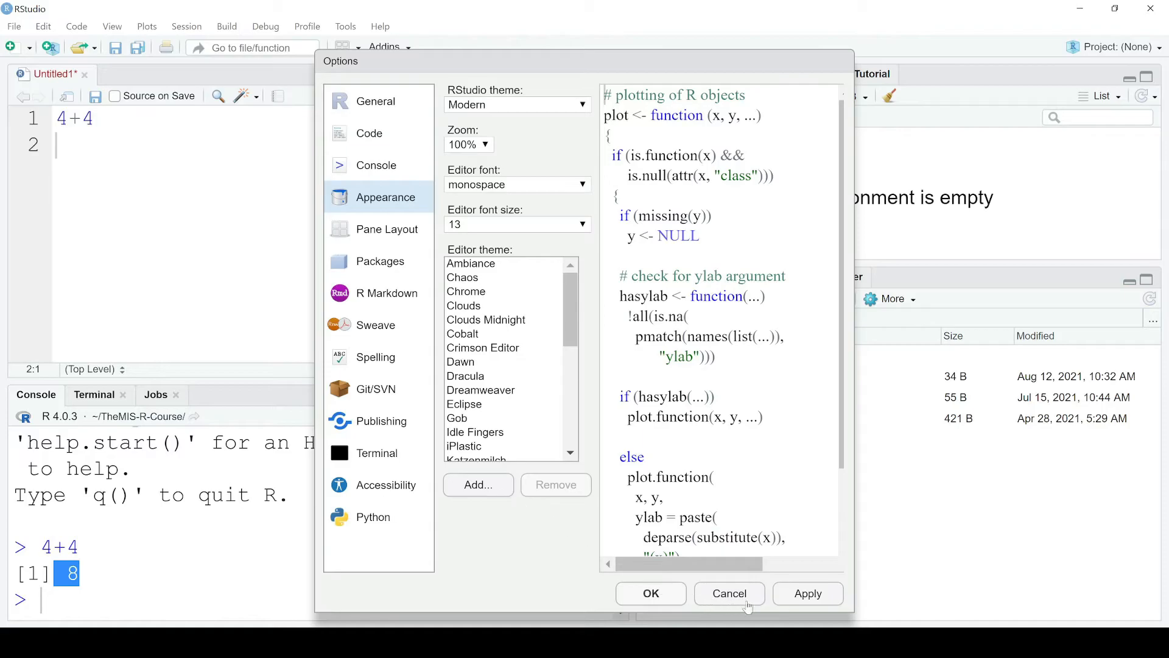
{"action": "left_click", "coordinate": [805, 595]}
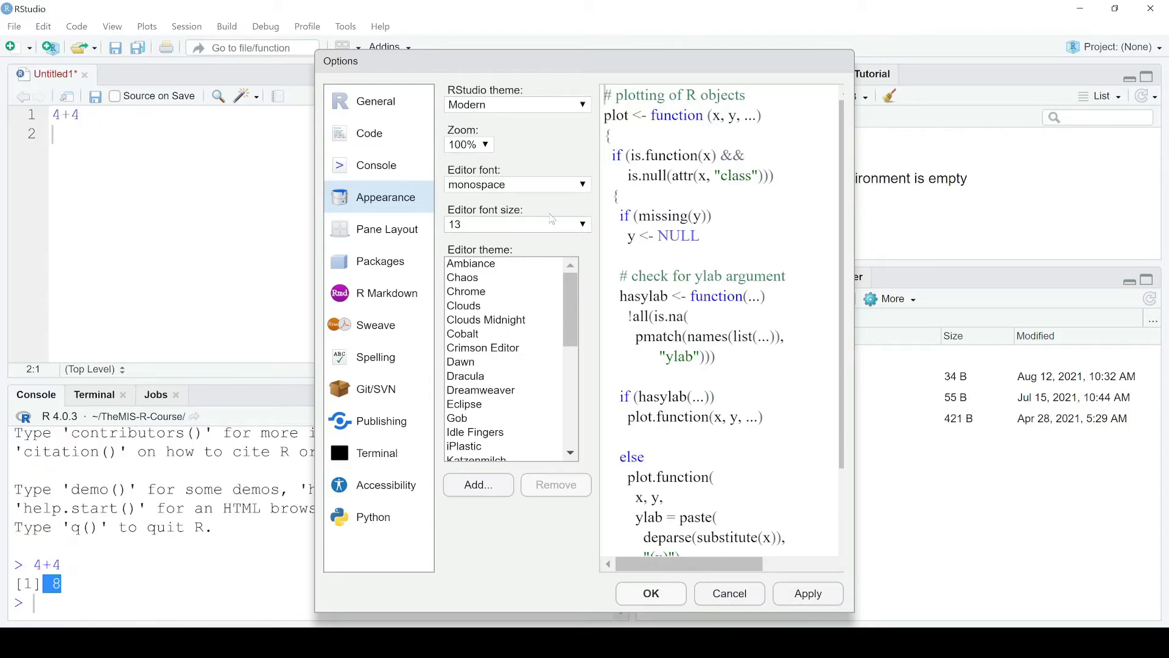
{"action": "left_click", "coordinate": [582, 224]}
{"action": "left_click", "coordinate": [497, 360]}
{"action": "left_click", "coordinate": [794, 596]}
- Preview the editor themes Dawn, Dracula, iPlastic, Kr Theme, Material, Merbivore, Merbivore Soft and Mono Industrial
{"action": "left_click_drag", "start_coordinate": [568, 322], "coordinate": [581, 350]}
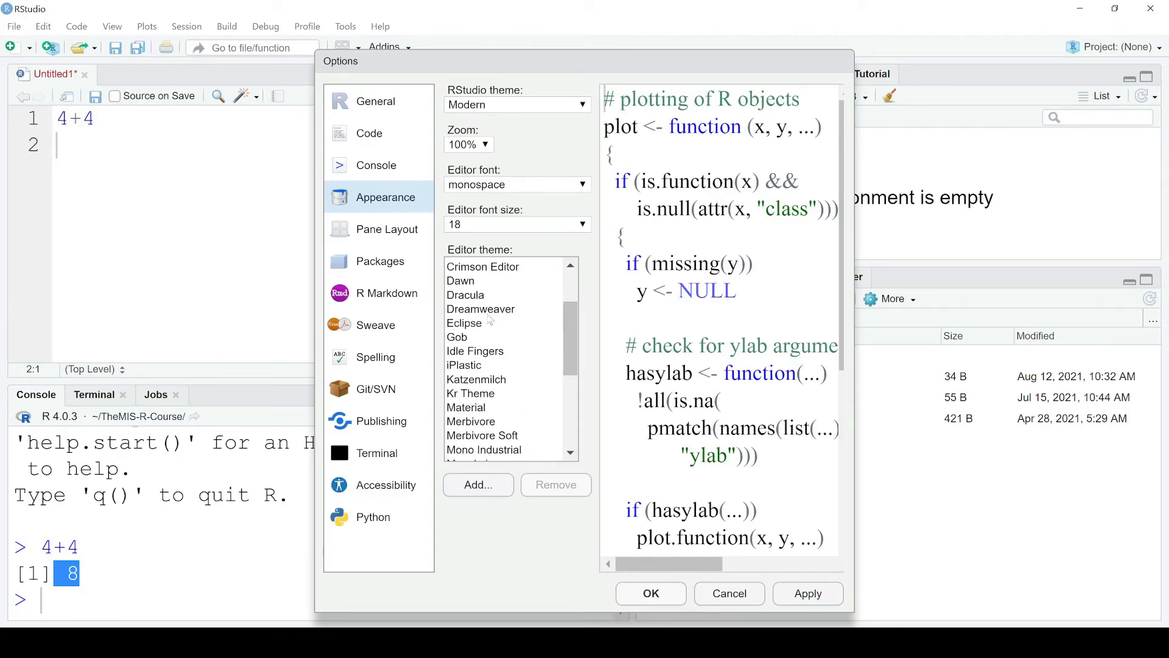
{"action": "left_click", "coordinate": [480, 281]}
{"action": "left_click", "coordinate": [479, 296]}
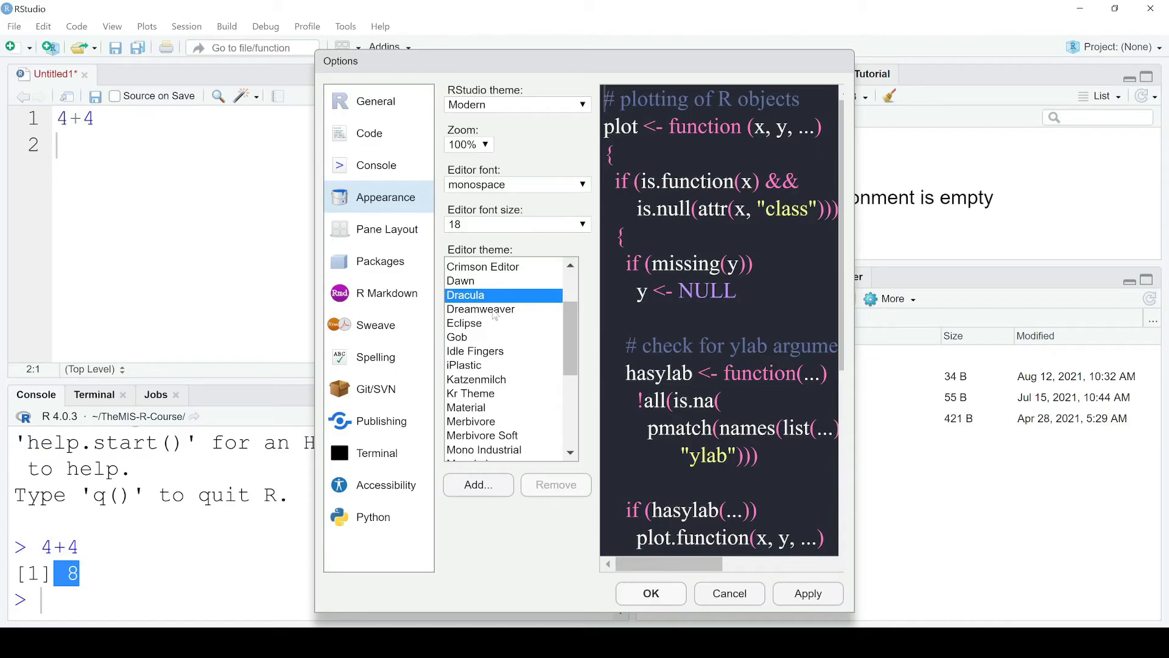
{"action": "left_click", "coordinate": [486, 366]}
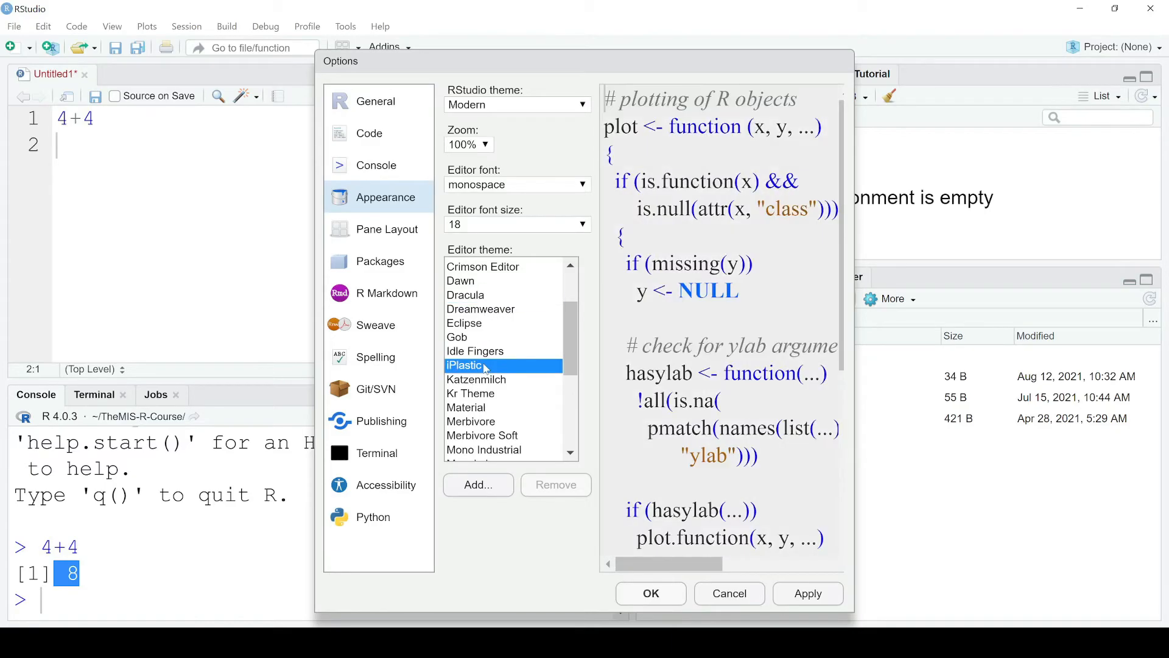
{"action": "left_click", "coordinate": [491, 393]}
{"action": "left_click", "coordinate": [495, 409]}
{"action": "left_click", "coordinate": [491, 422]}
{"action": "left_click", "coordinate": [489, 436]}
{"action": "left_click", "coordinate": [490, 452]}
- Compare the Solarized Dark and Solarized Light themes, apply Pastel On Dark as the editor theme, and close the options
{"action": "scroll", "coordinate": [489, 454], "scroll_direction": "down", "scroll_amount": 5}
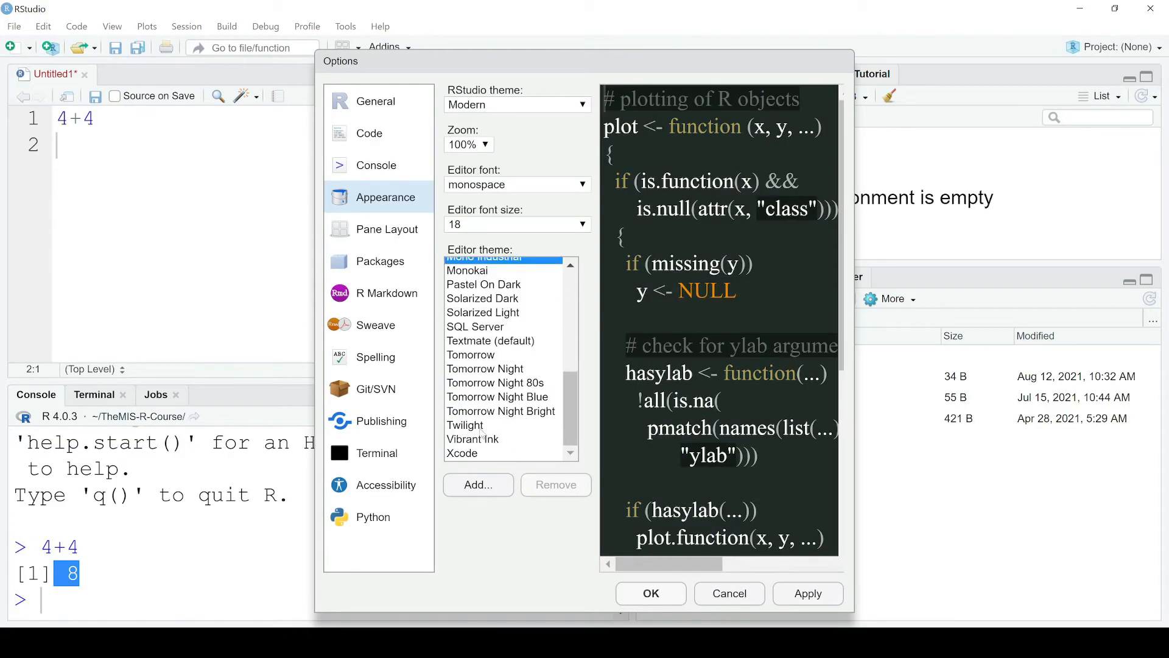
{"action": "left_click", "coordinate": [501, 303]}
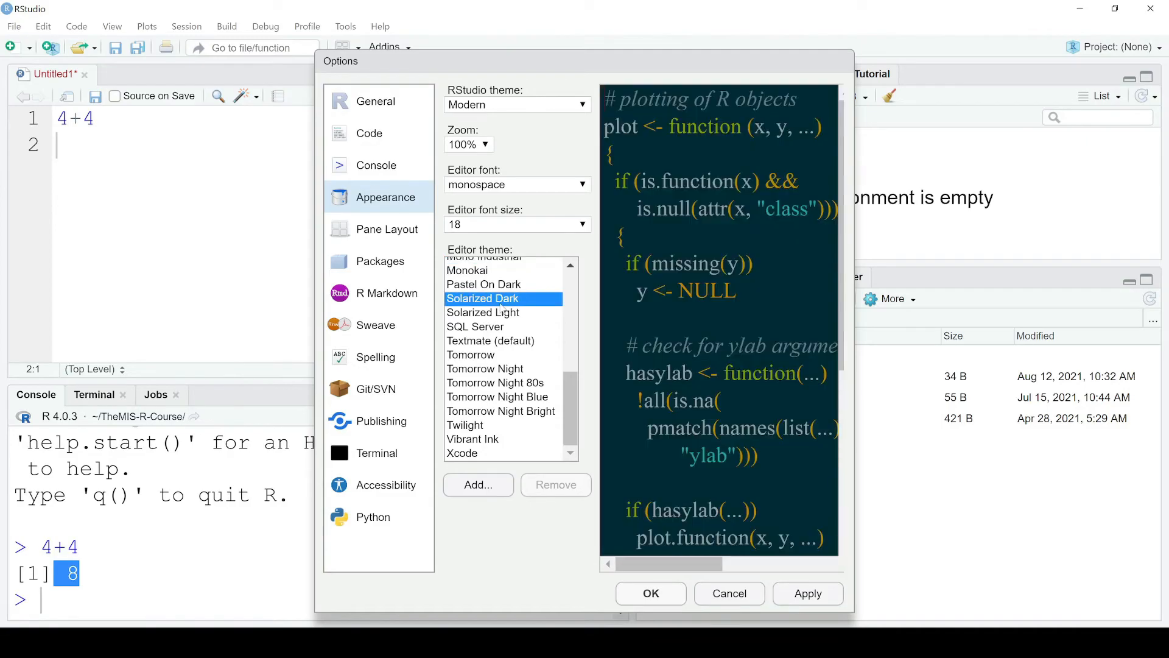
{"action": "left_click", "coordinate": [501, 313]}
{"action": "left_click", "coordinate": [504, 289]}
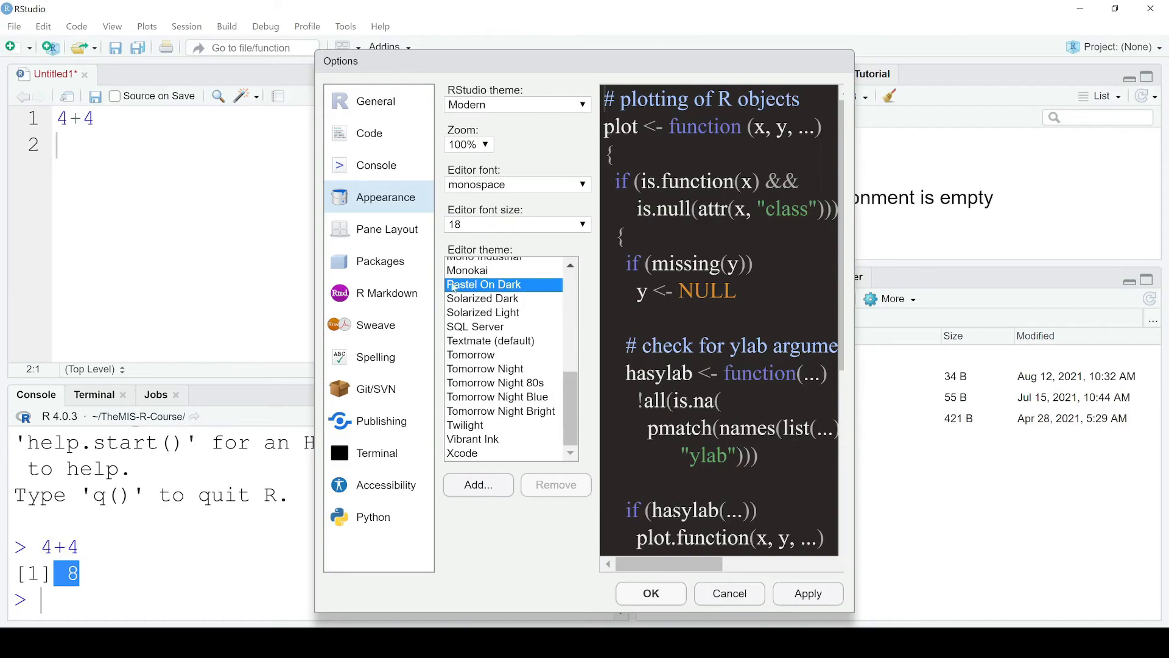
{"action": "left_click", "coordinate": [794, 594]}
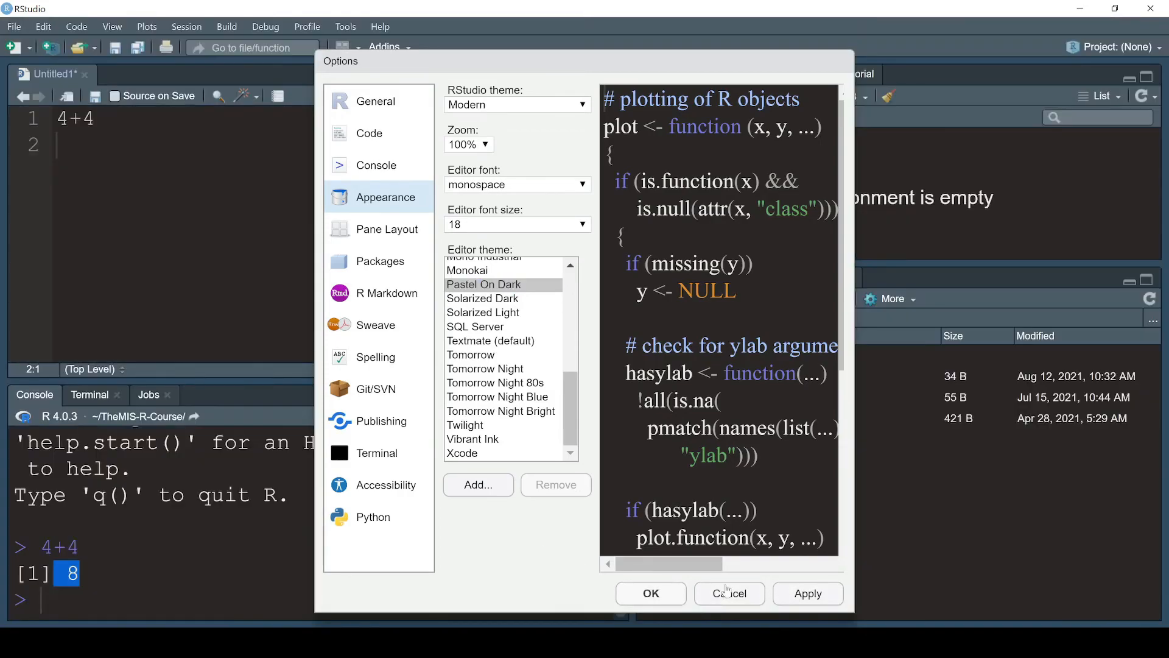
{"action": "left_click", "coordinate": [636, 593]}
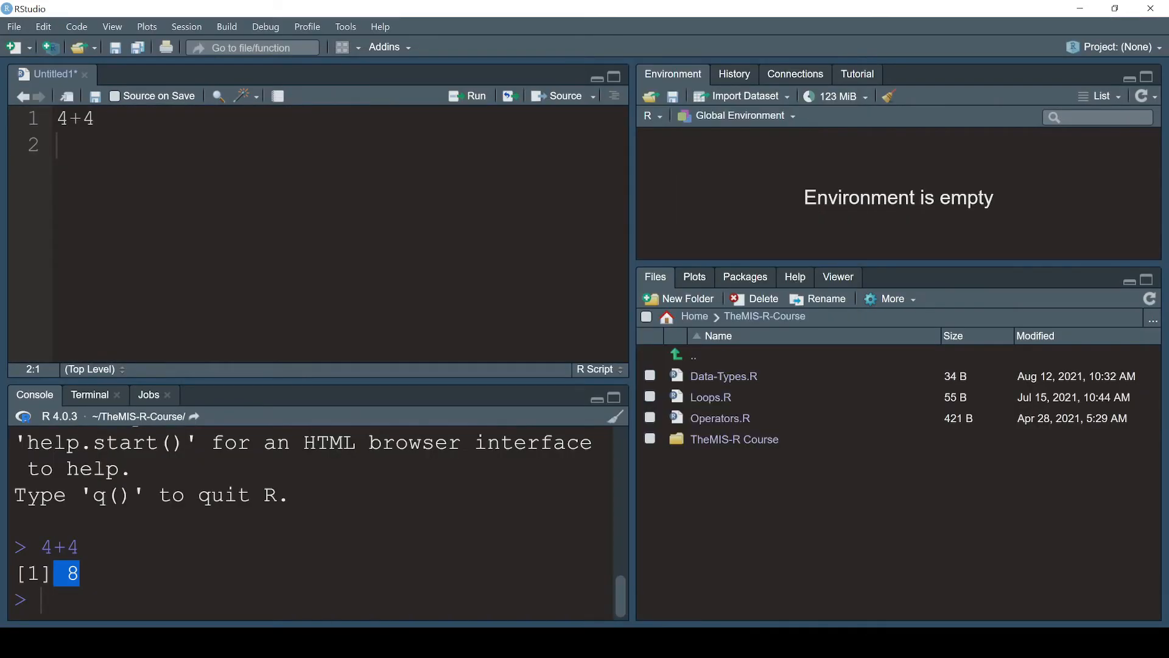